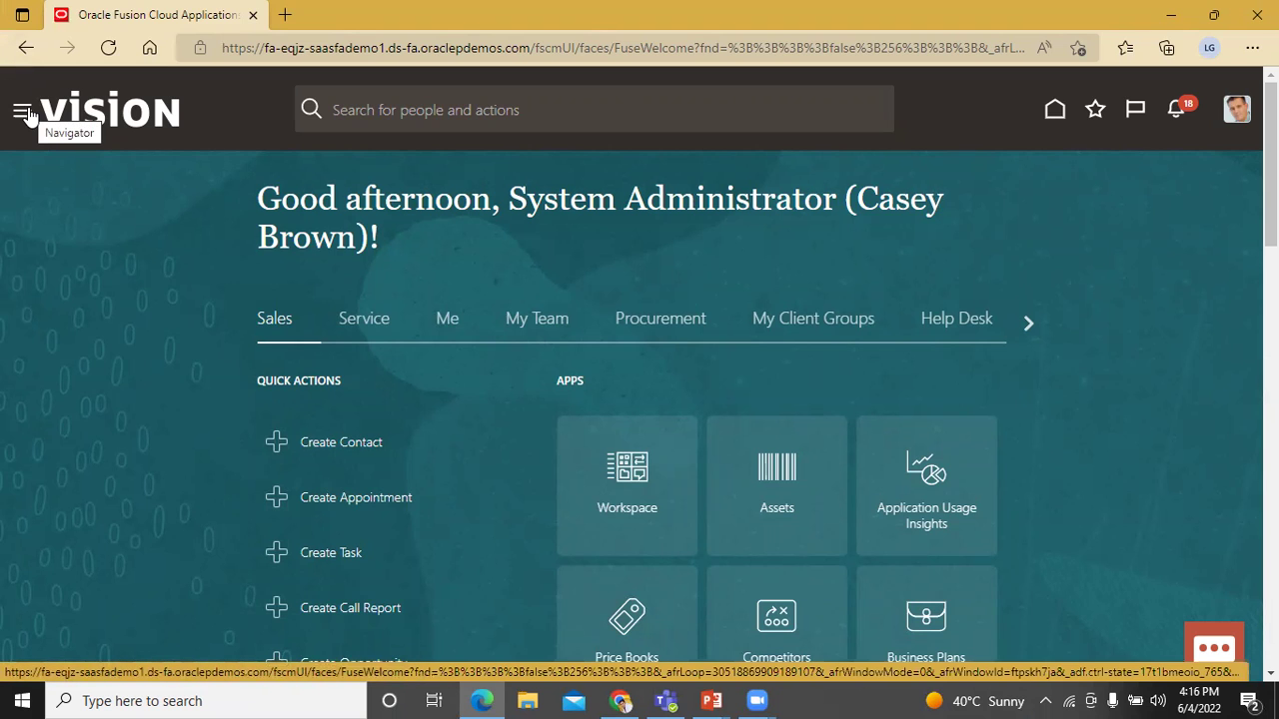
Open the Activities area under Sales and switch from the calendar to the activities list
click(24, 112)
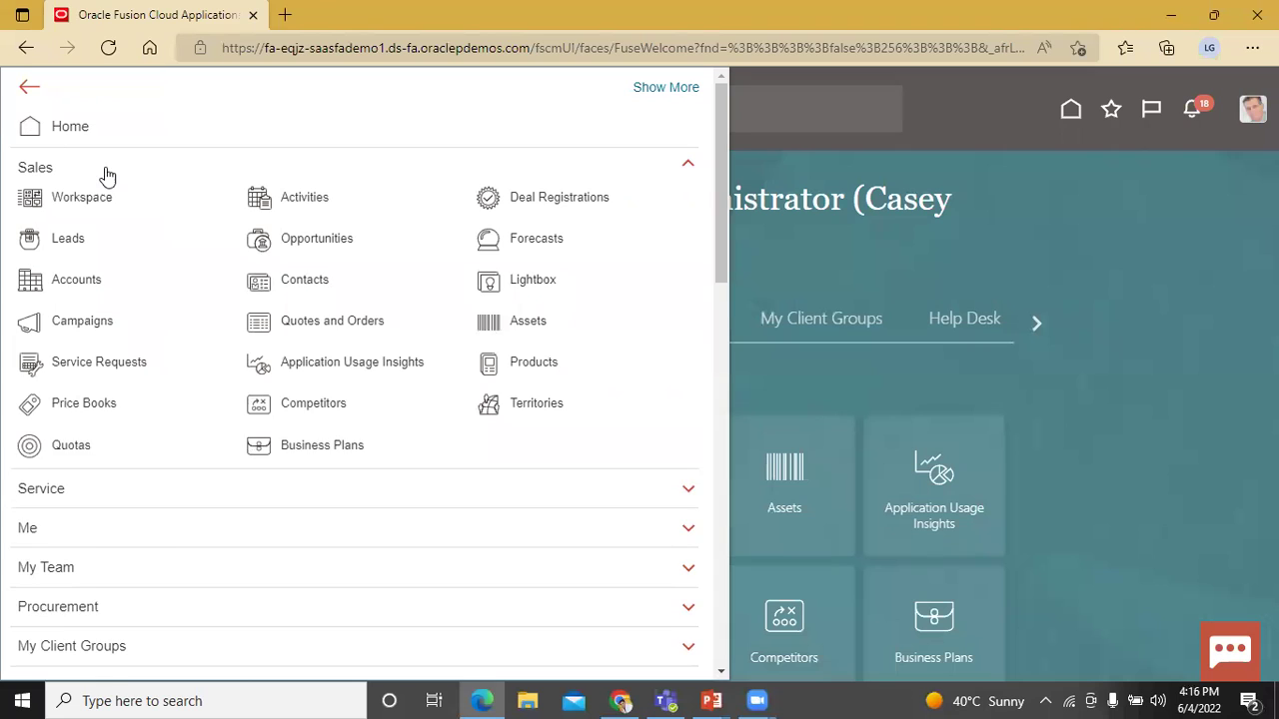
click(118, 164)
click(106, 172)
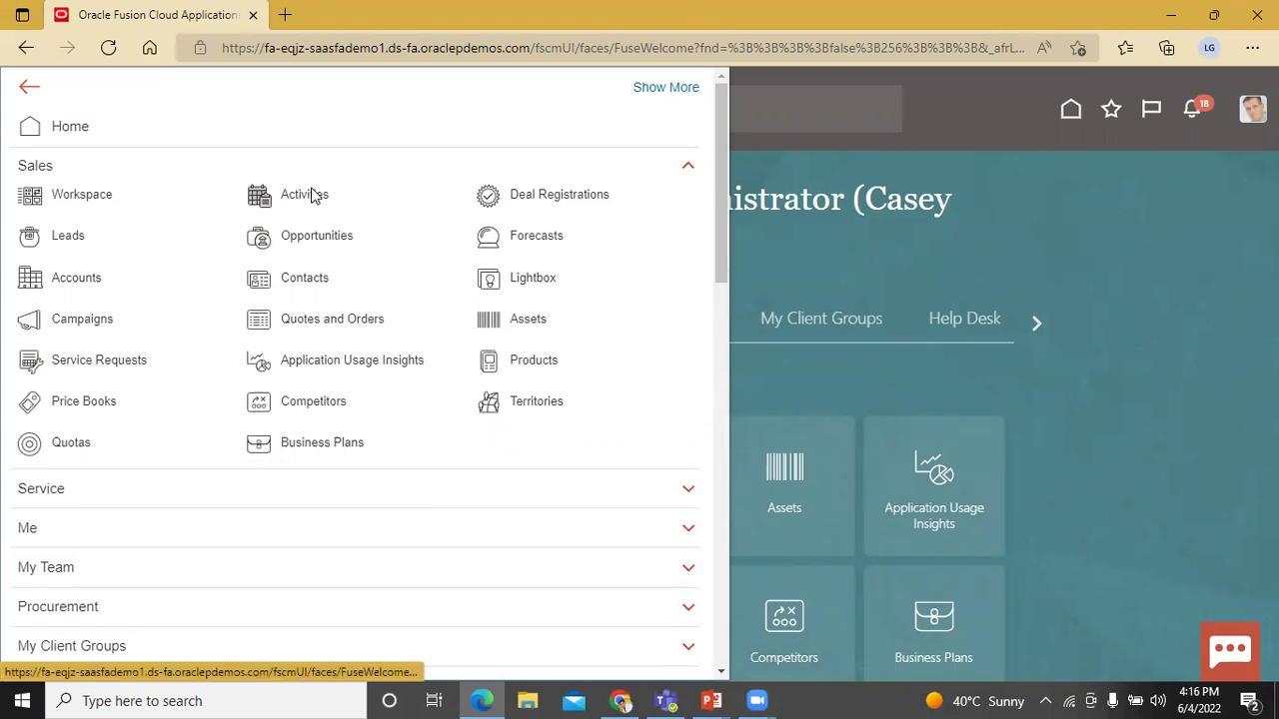
scroll(559, 322, down, 6)
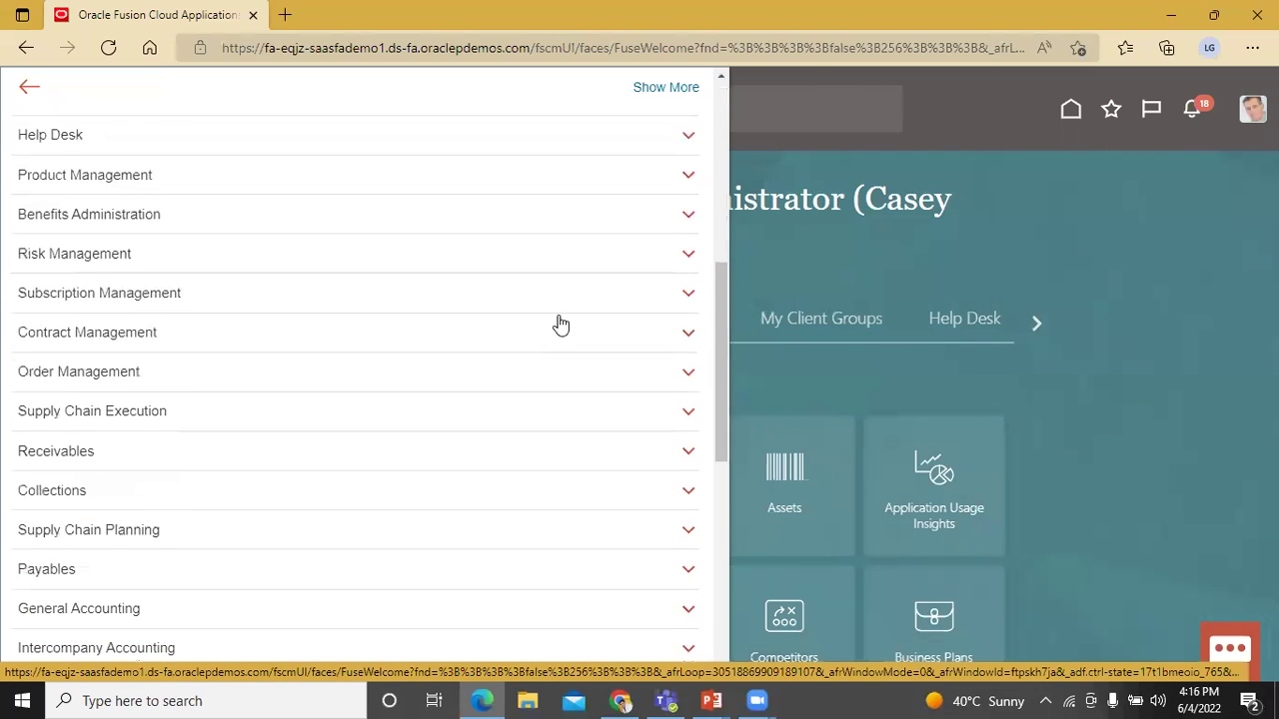
click(559, 323)
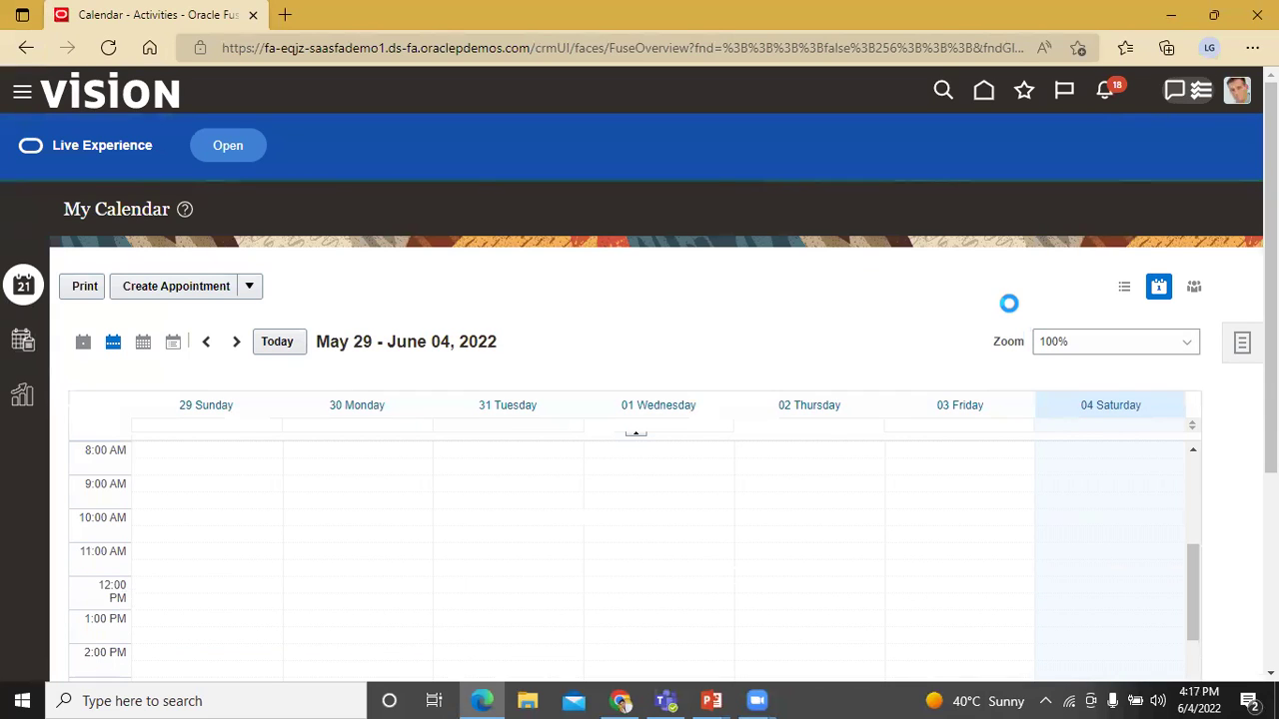
click(22, 340)
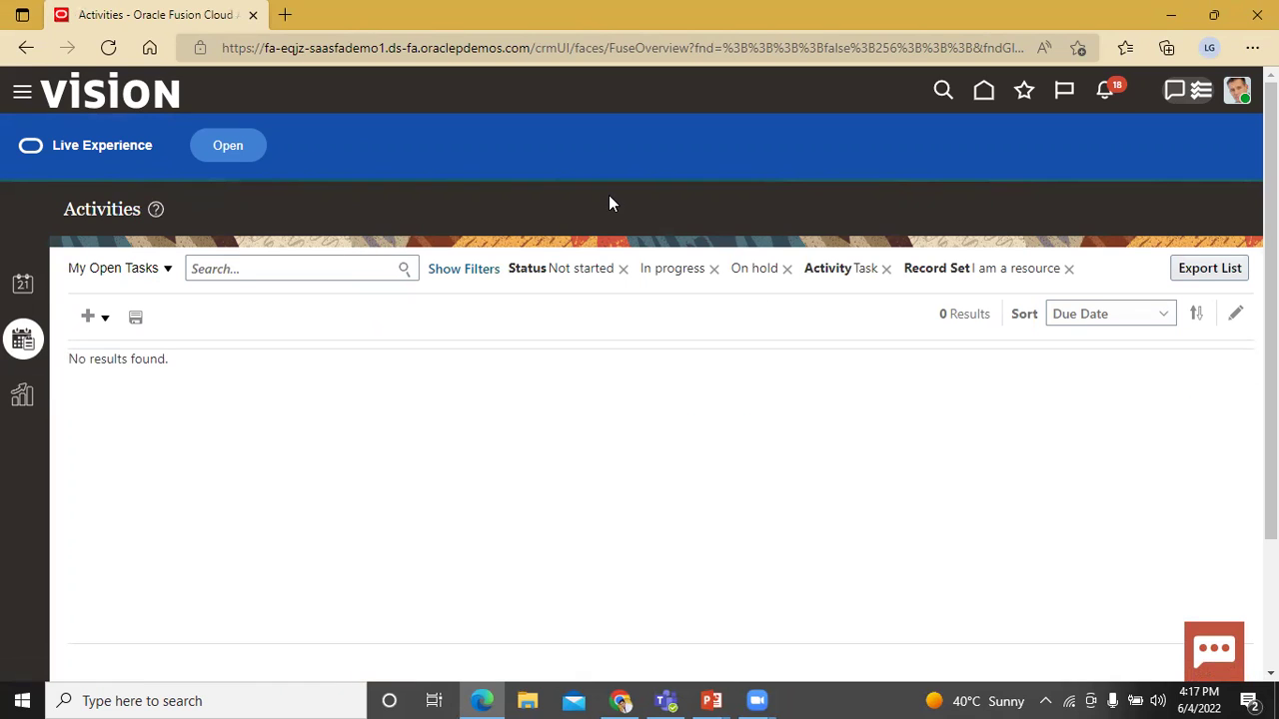
Open a blank Create Task form to review its standard fields and cancel it without saving
click(112, 326)
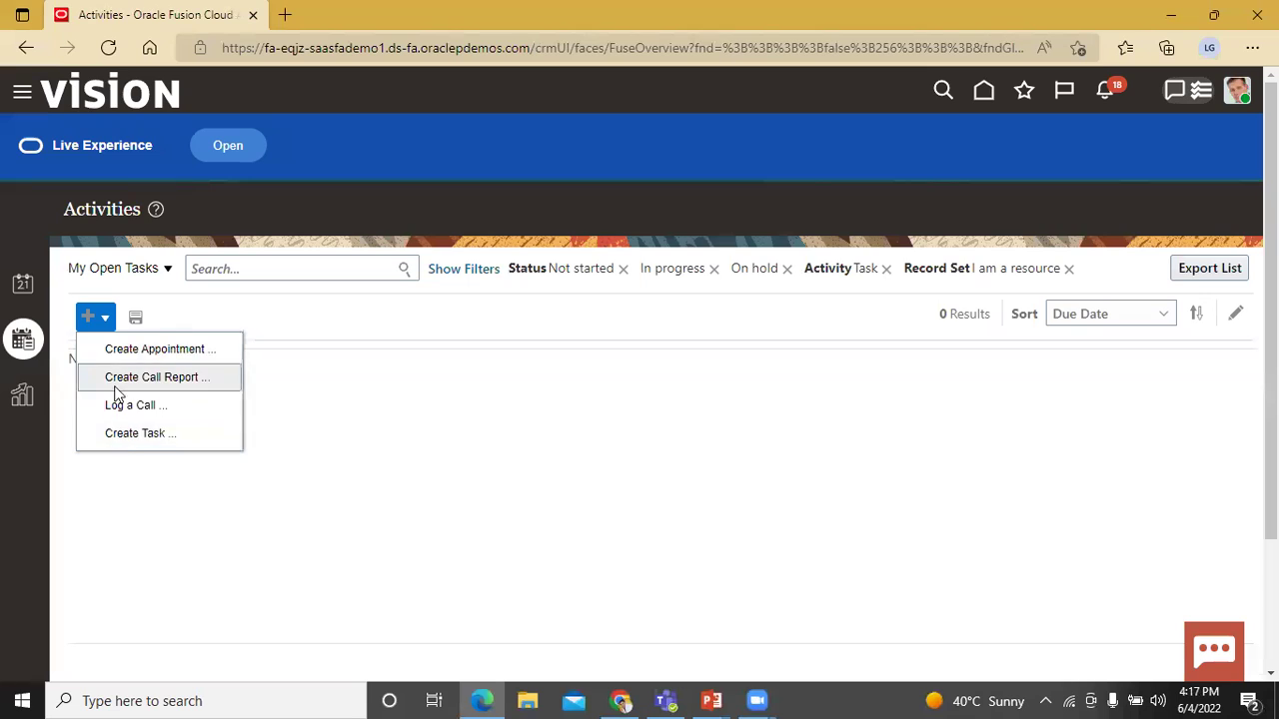
click(122, 435)
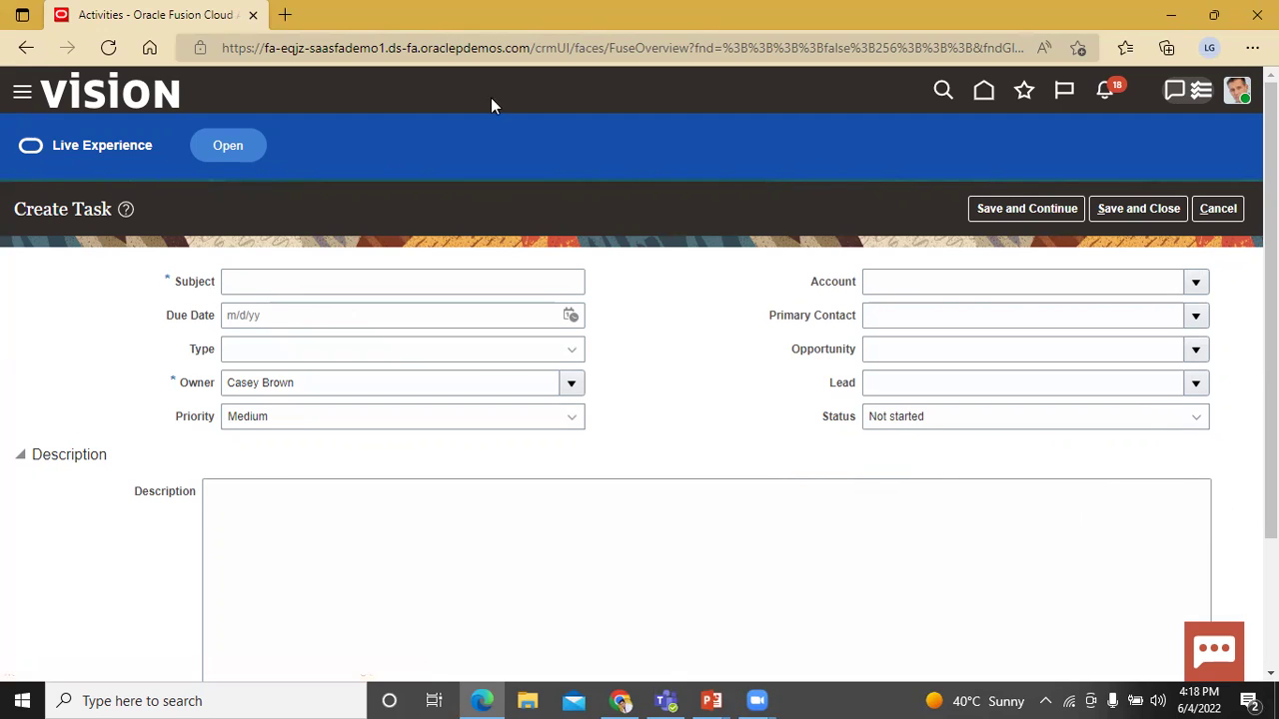
click(1211, 212)
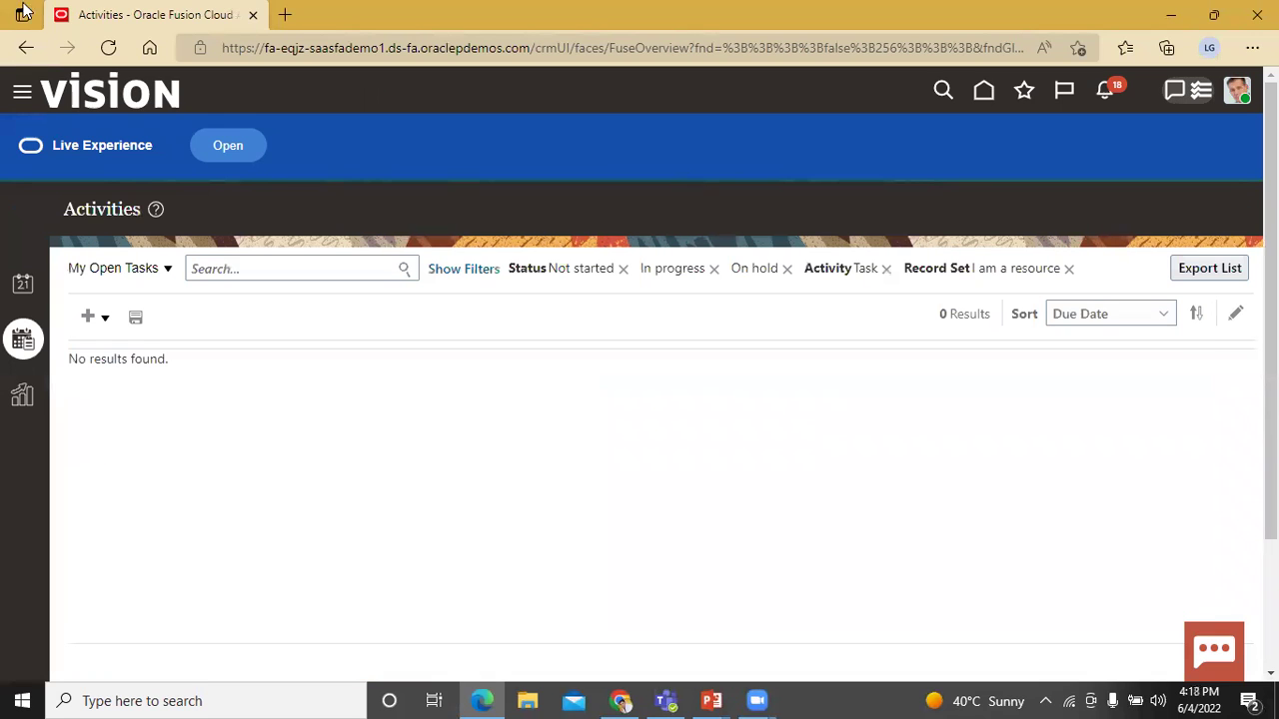
Open the Sandboxes page from the Configuration group
click(22, 100)
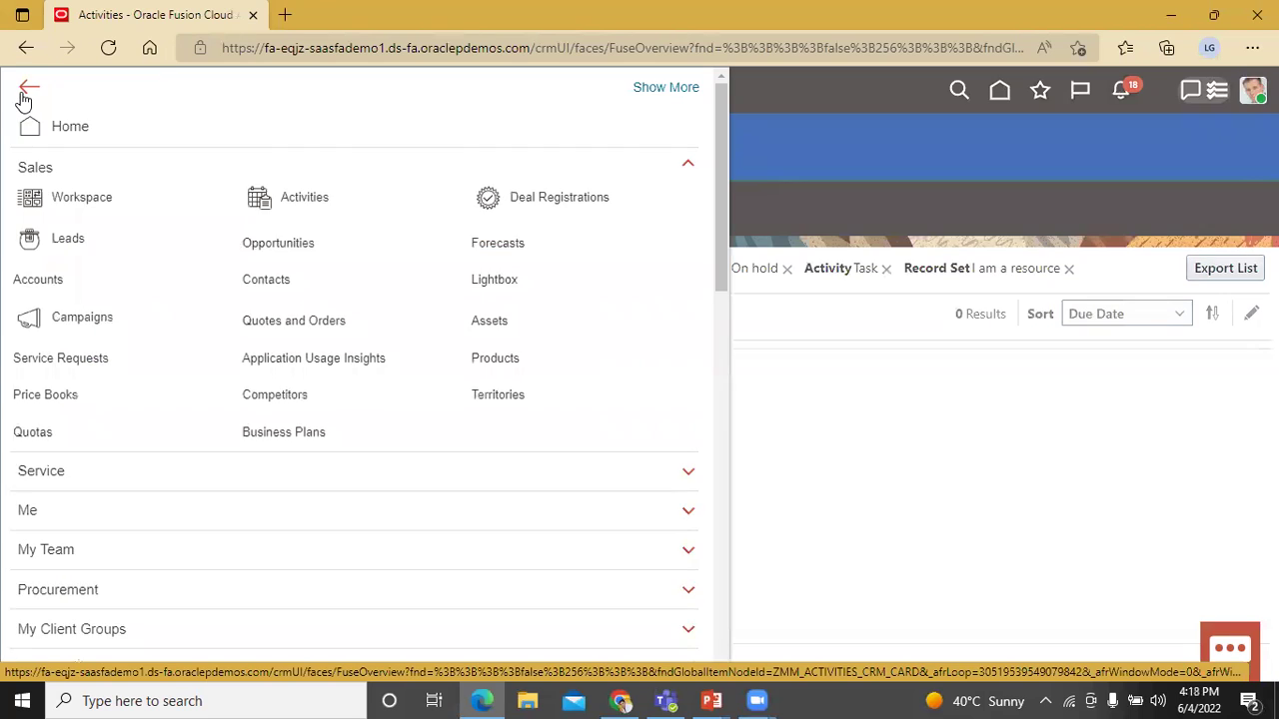
scroll(94, 197, down, 10)
scroll(94, 197, down, 2)
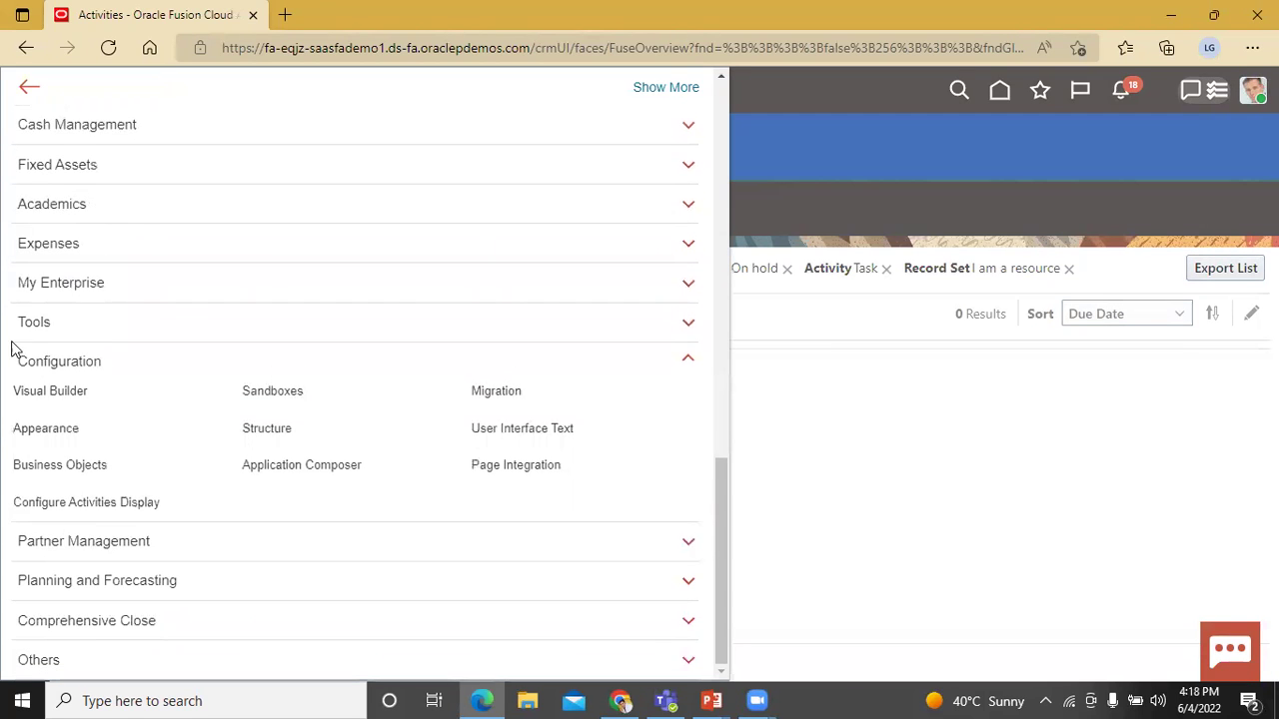
click(123, 360)
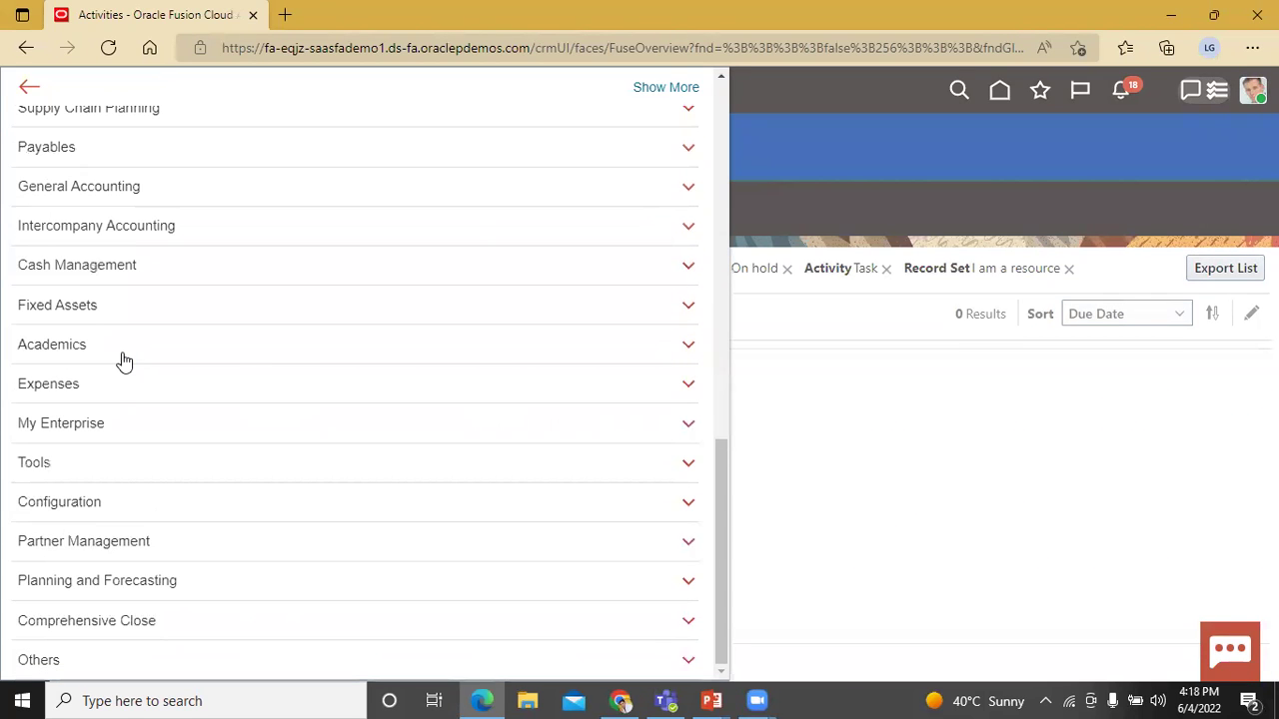
click(174, 505)
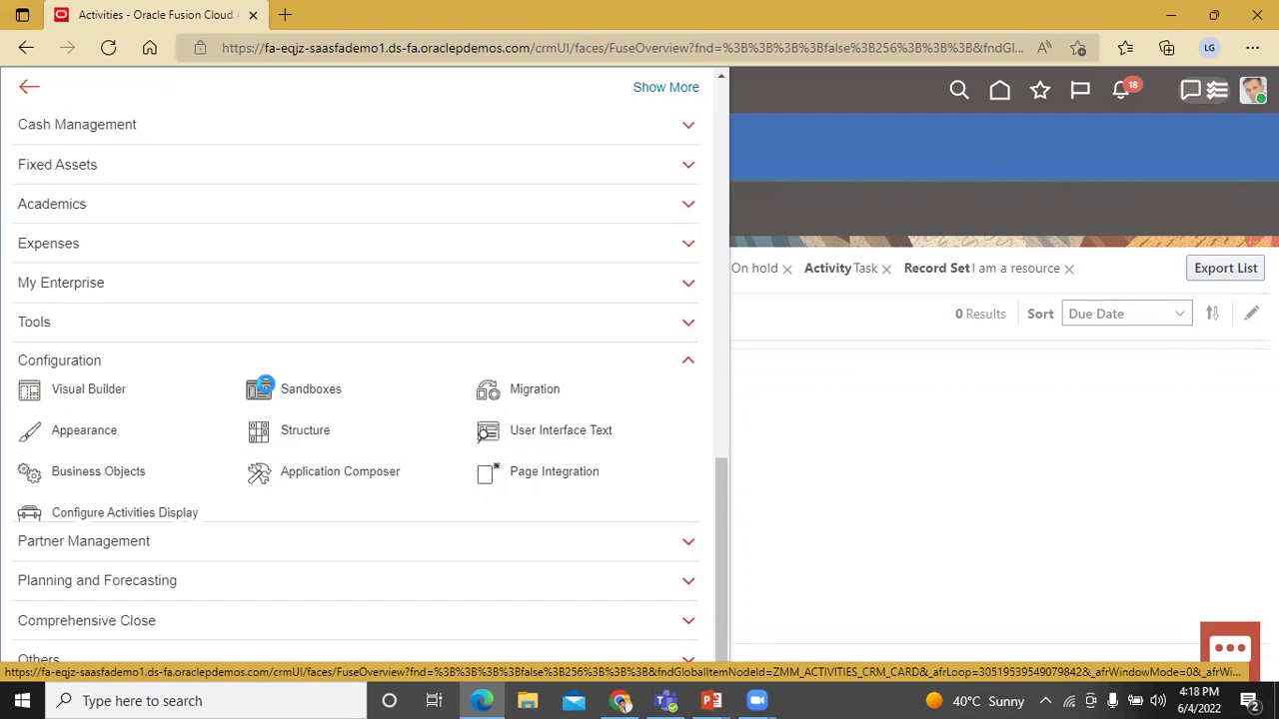
click(266, 388)
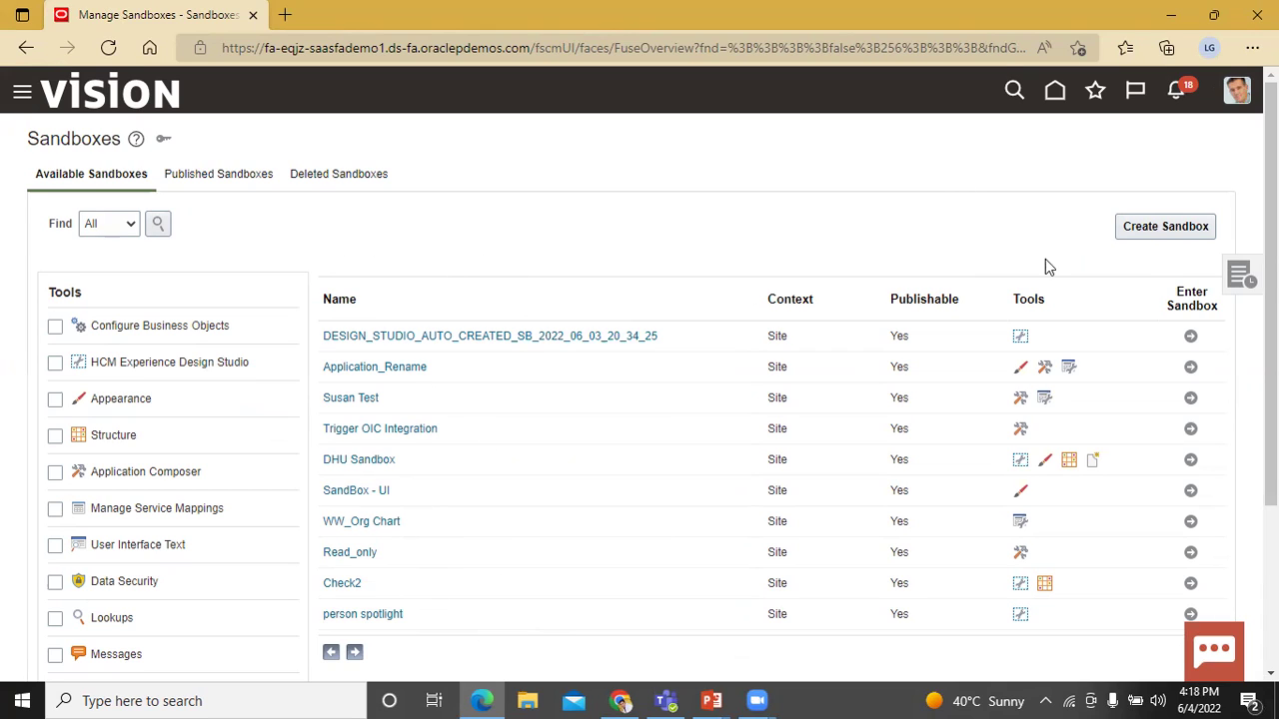
Create a publishable sandbox named BISP with the Application Composer tool active and enter it
click(1154, 237)
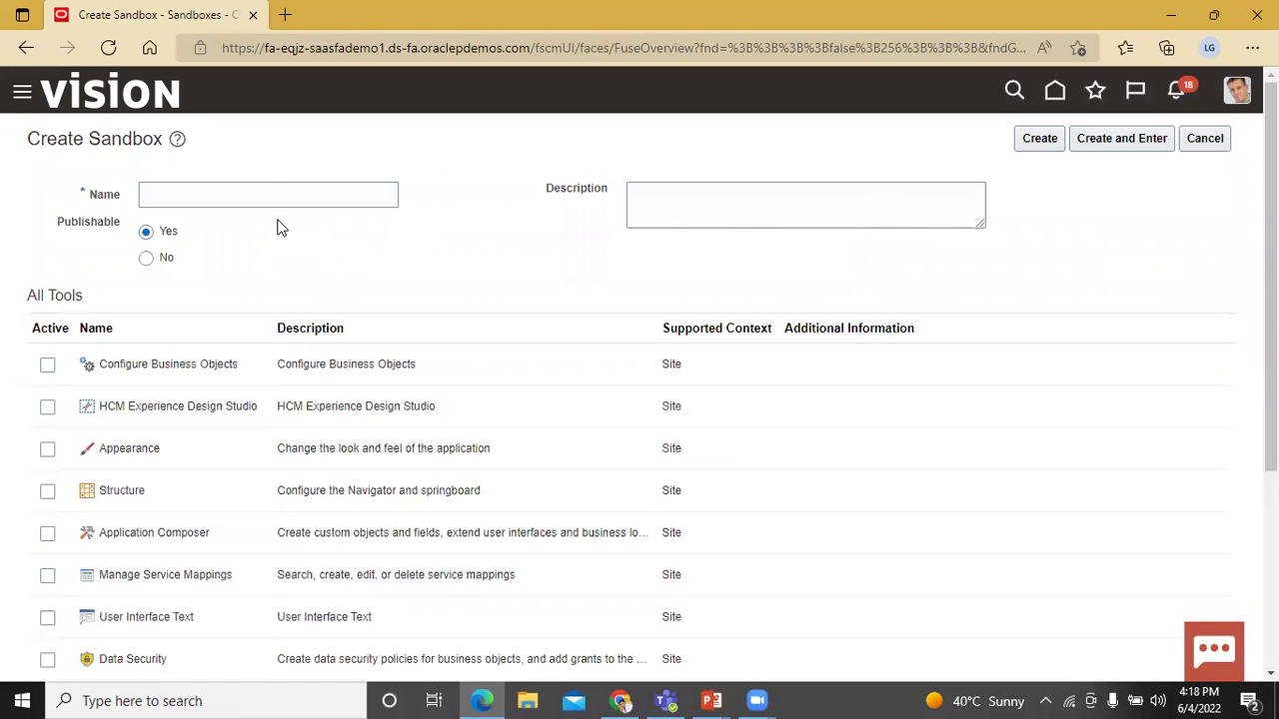
click(271, 191)
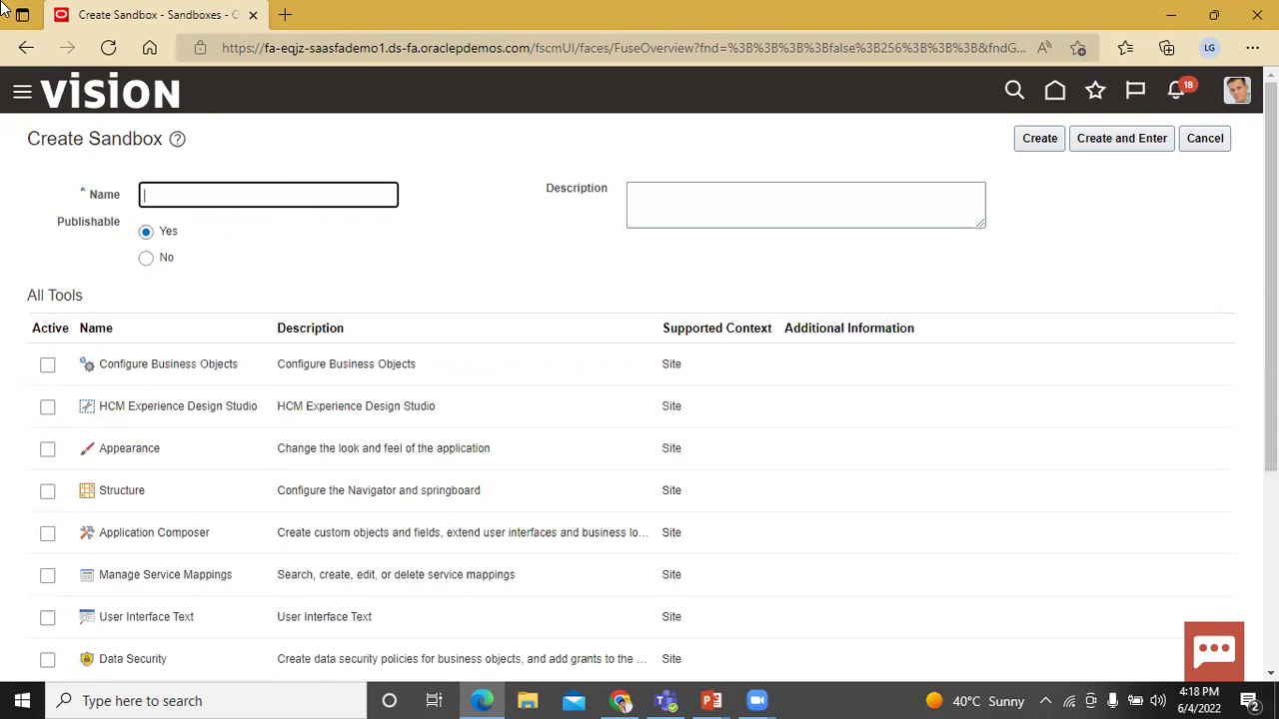
text(BISP)
click(48, 534)
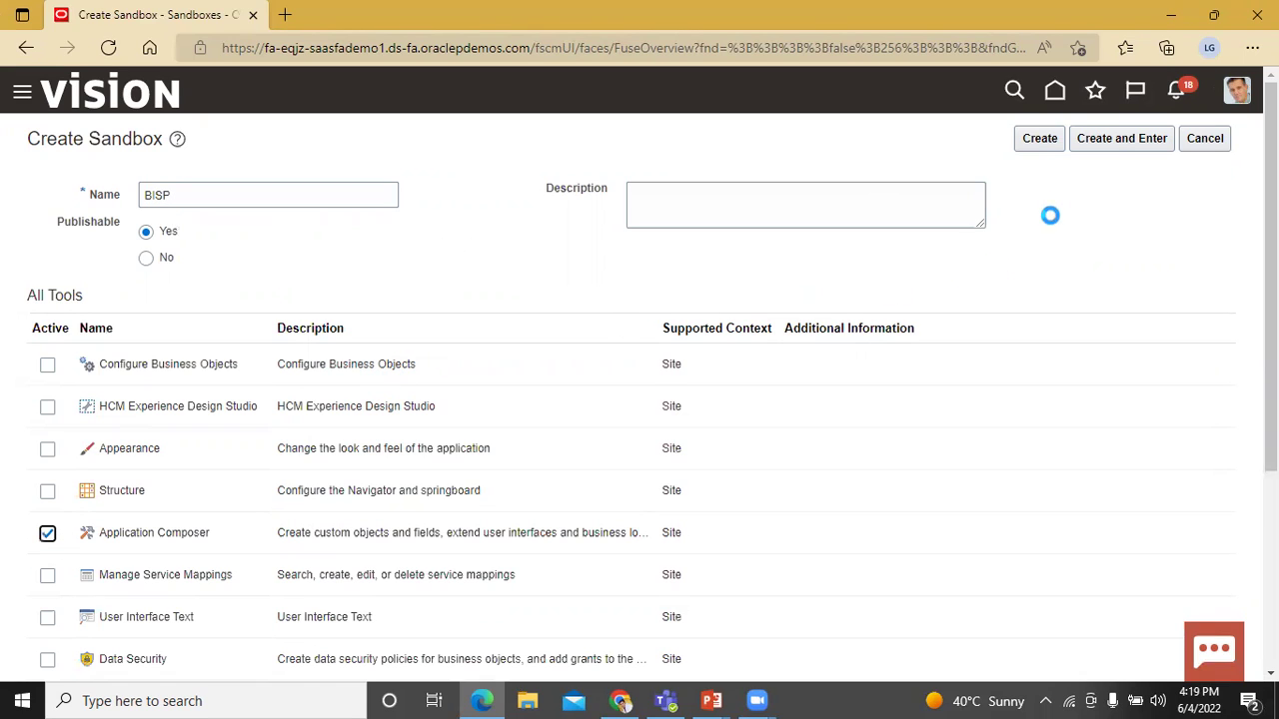
click(1116, 140)
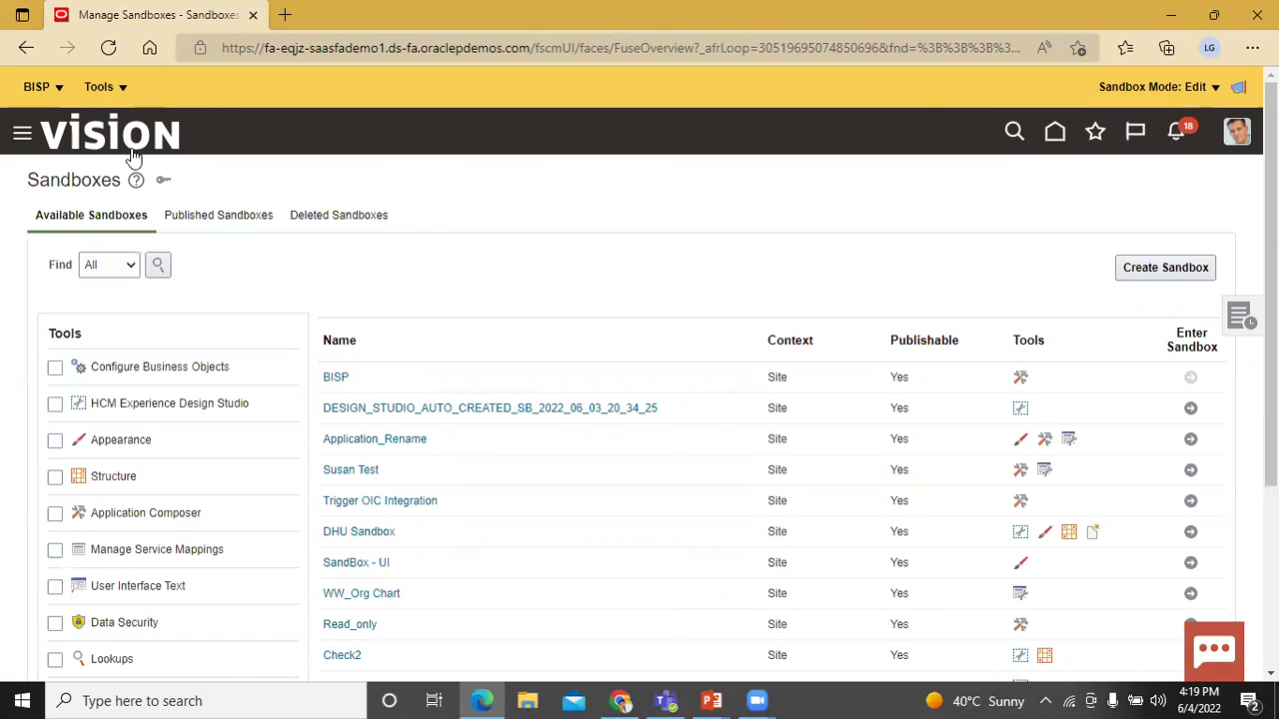
Review the BISP sandbox's available actions and its activated tools
click(62, 86)
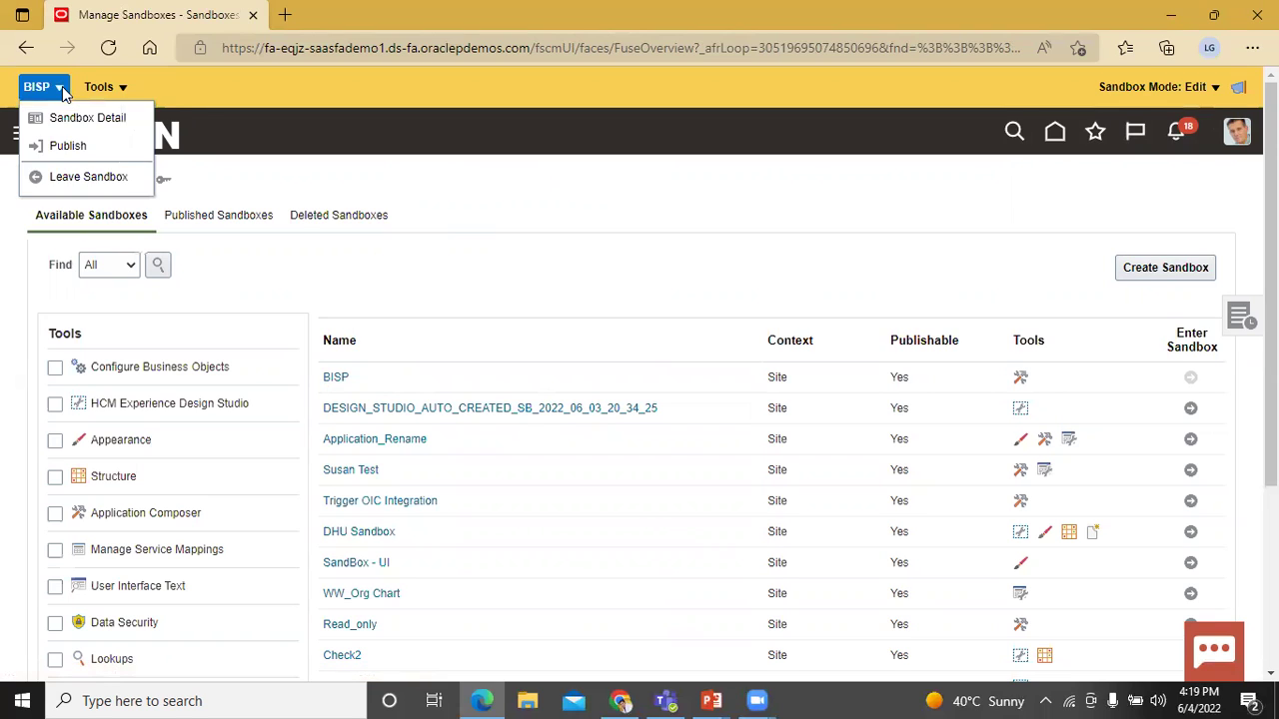
click(115, 90)
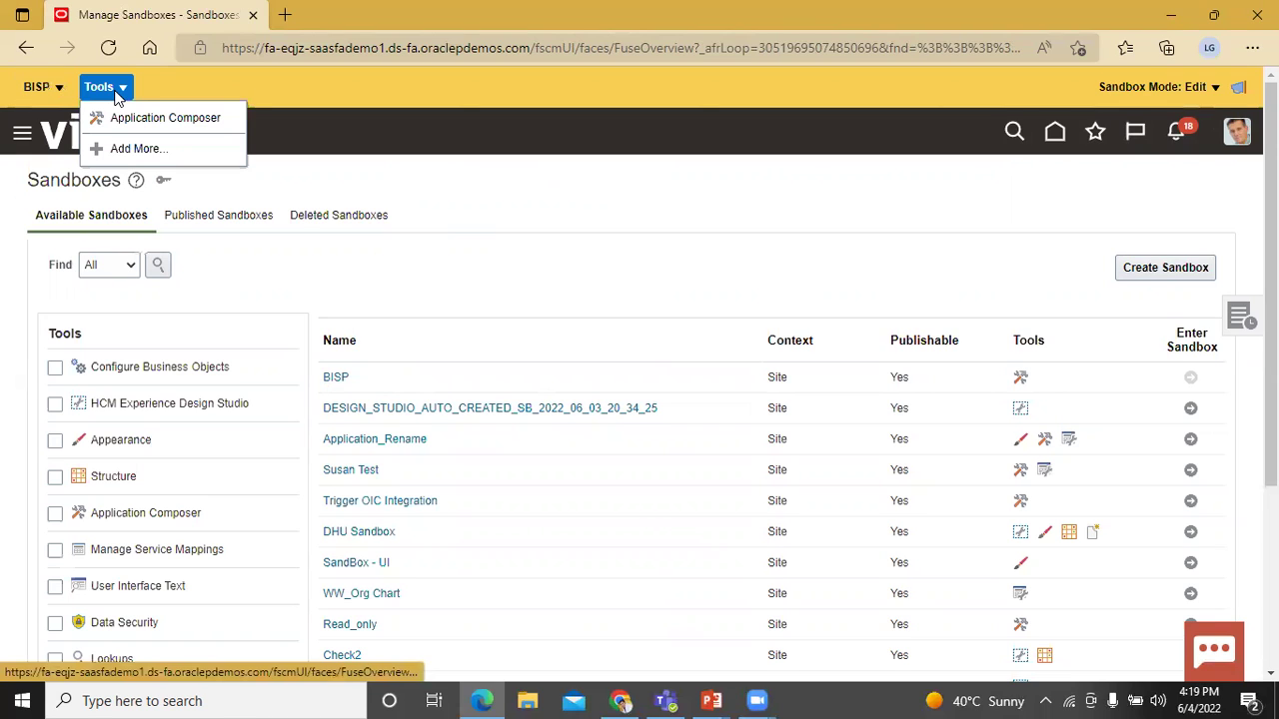
click(630, 225)
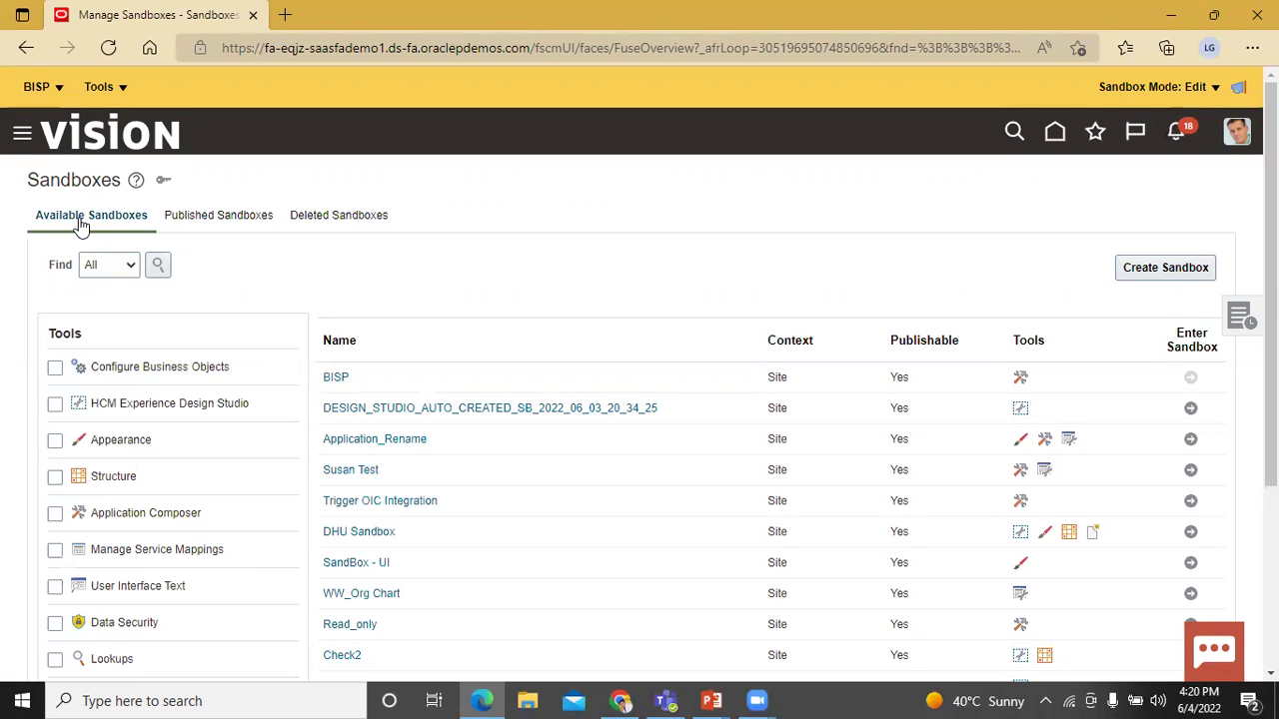
Open Application Composer from the Configuration group while inside the BISP sandbox
scroll(123, 206, down, 10)
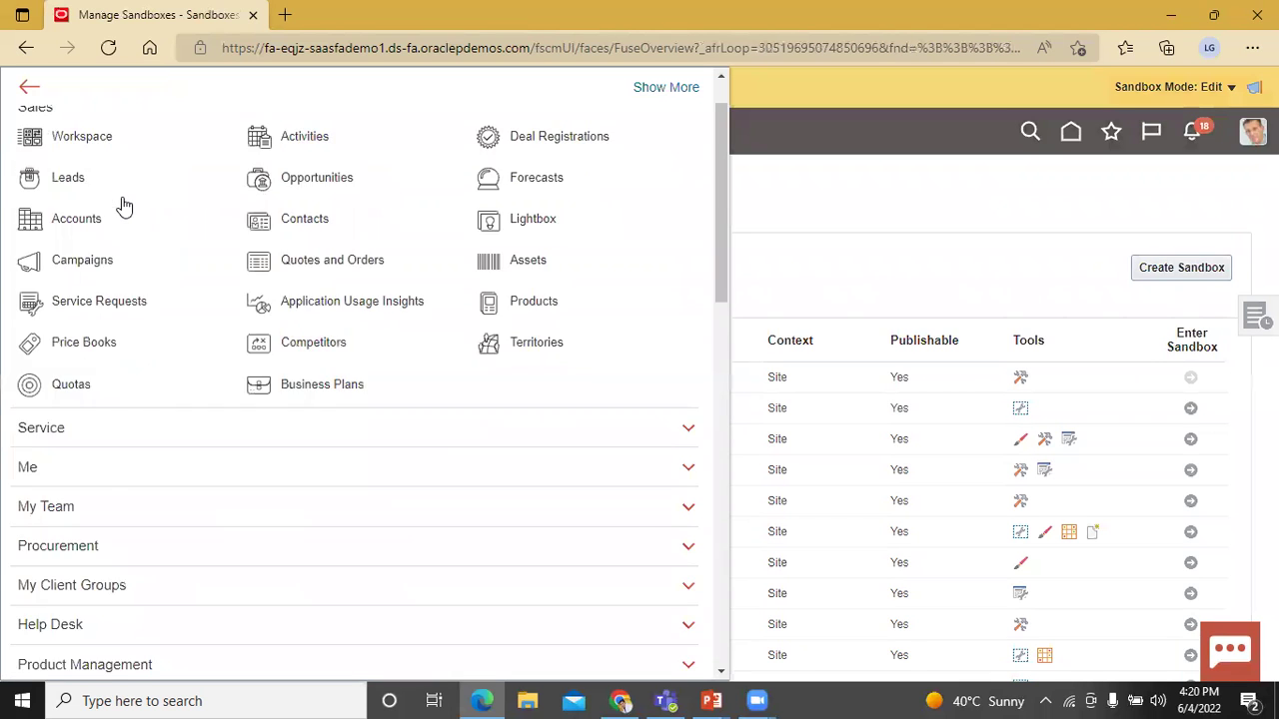
scroll(84, 497, down, 2)
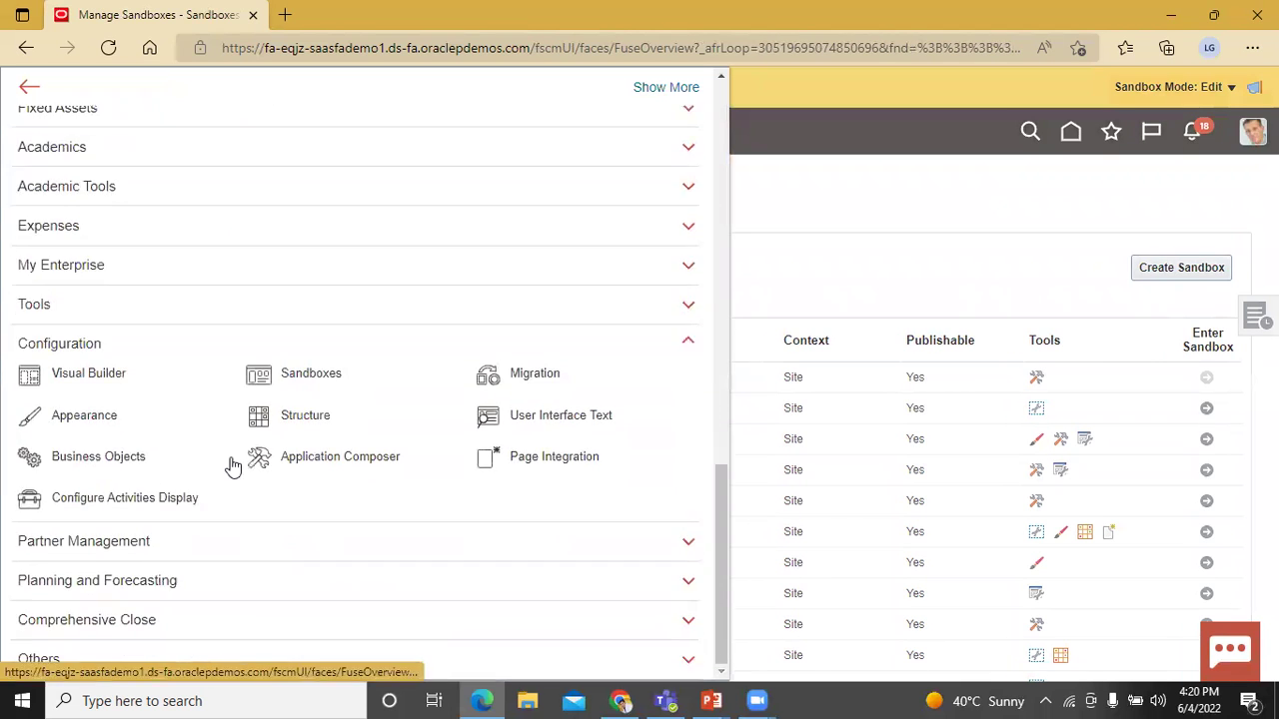
click(304, 459)
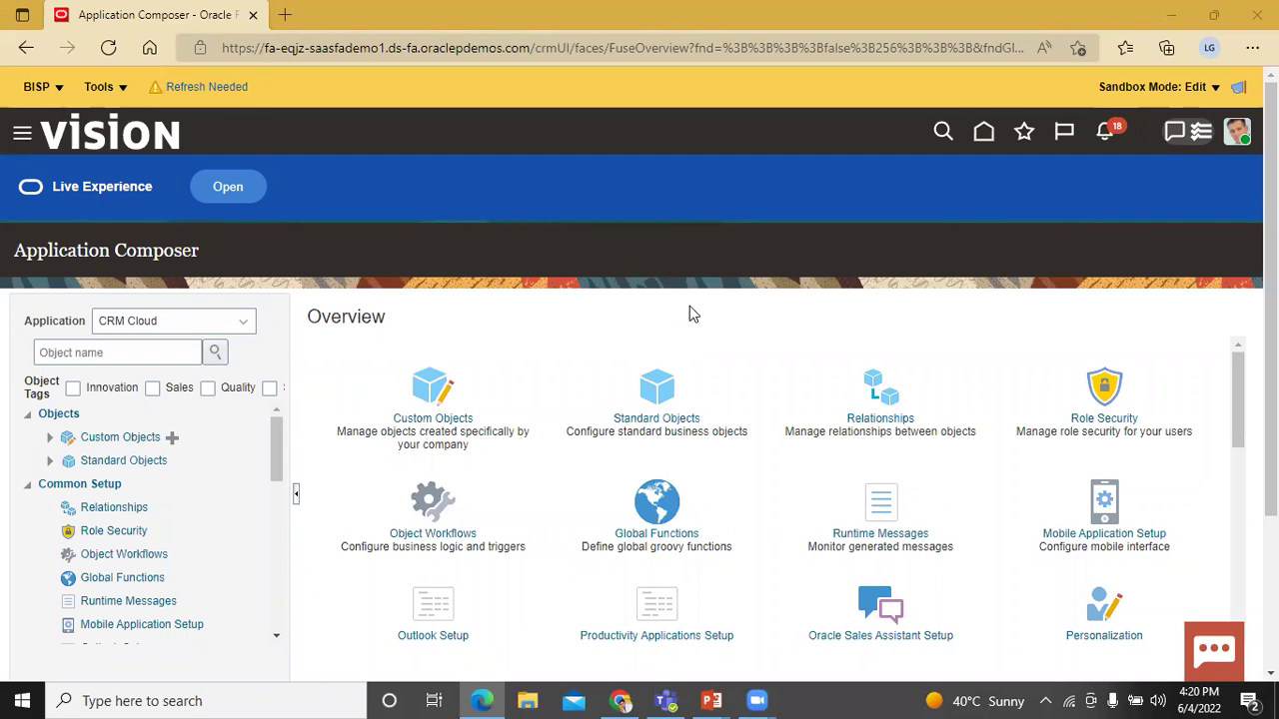
Expand the standard Activity object in the object tree and open its Pages configuration
click(49, 462)
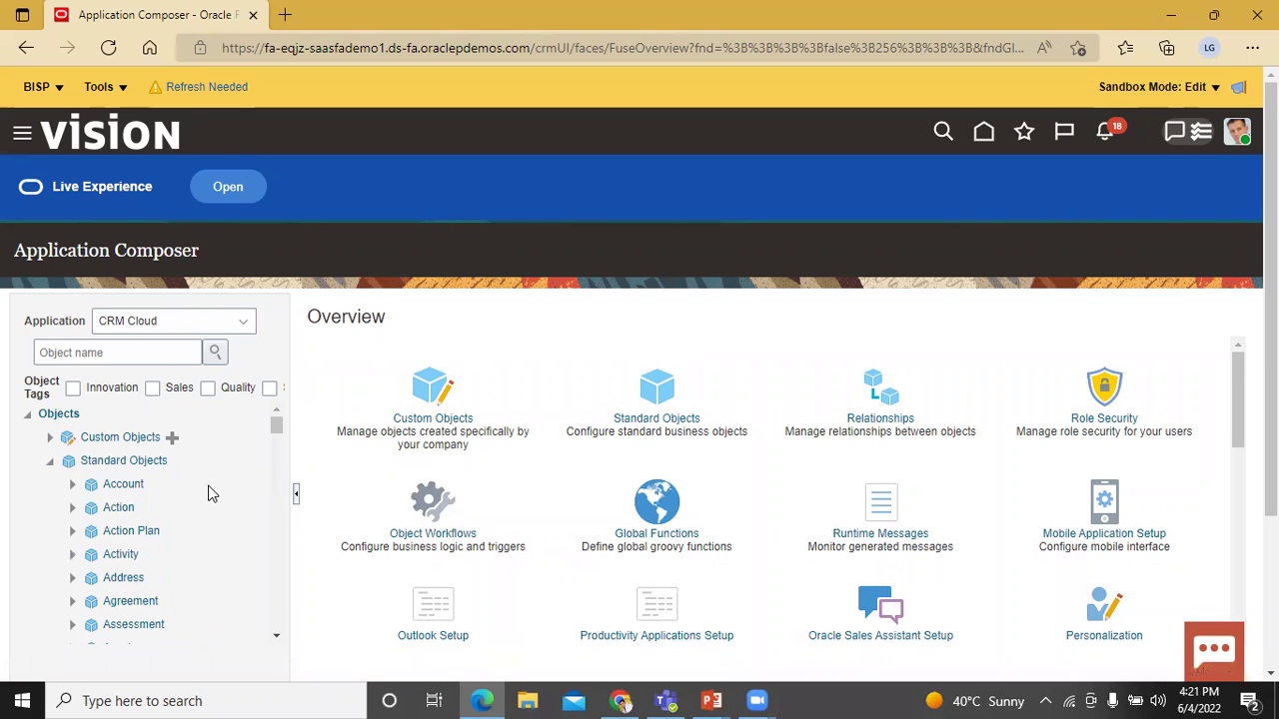
scroll(210, 494, down, 1)
scroll(210, 493, down, 1)
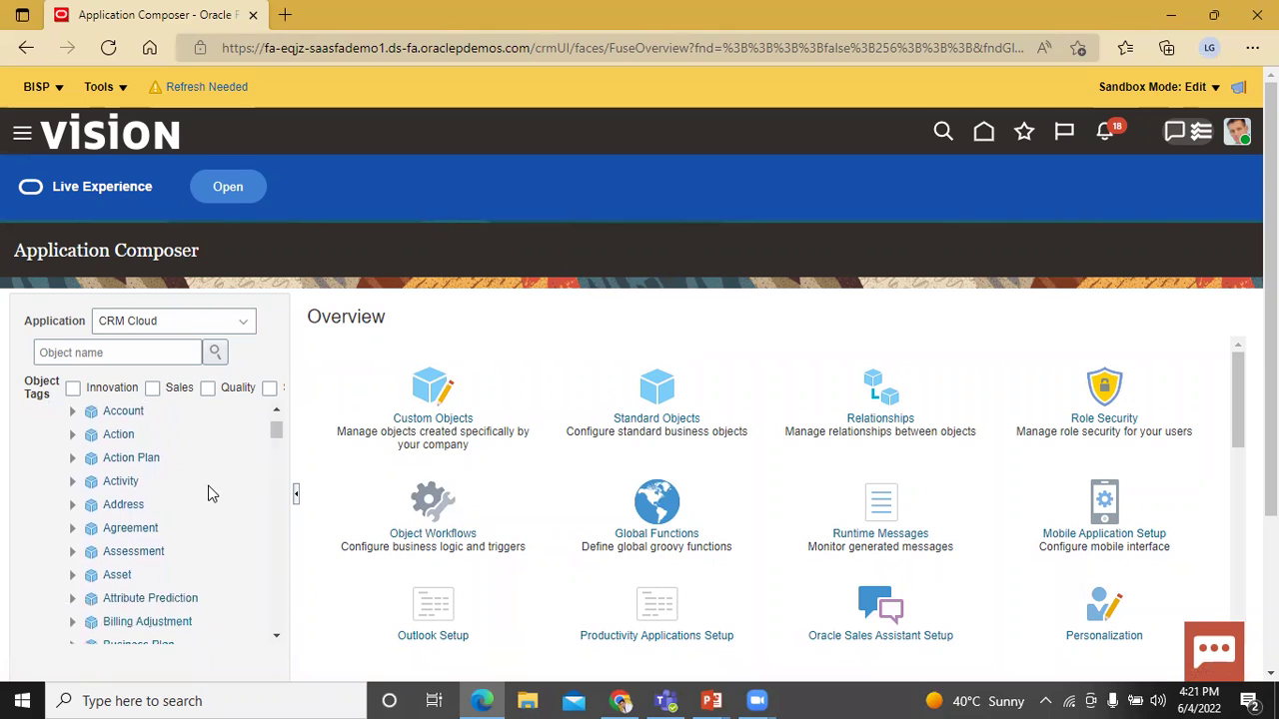
click(72, 482)
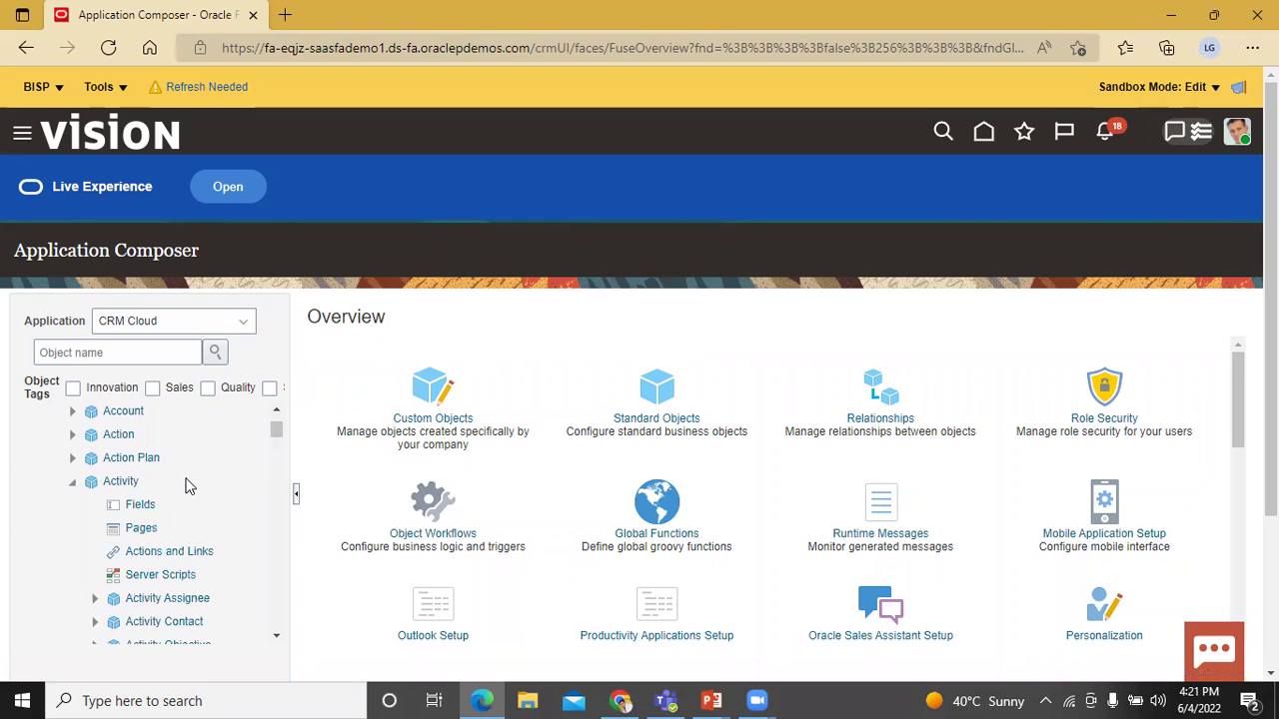
click(142, 528)
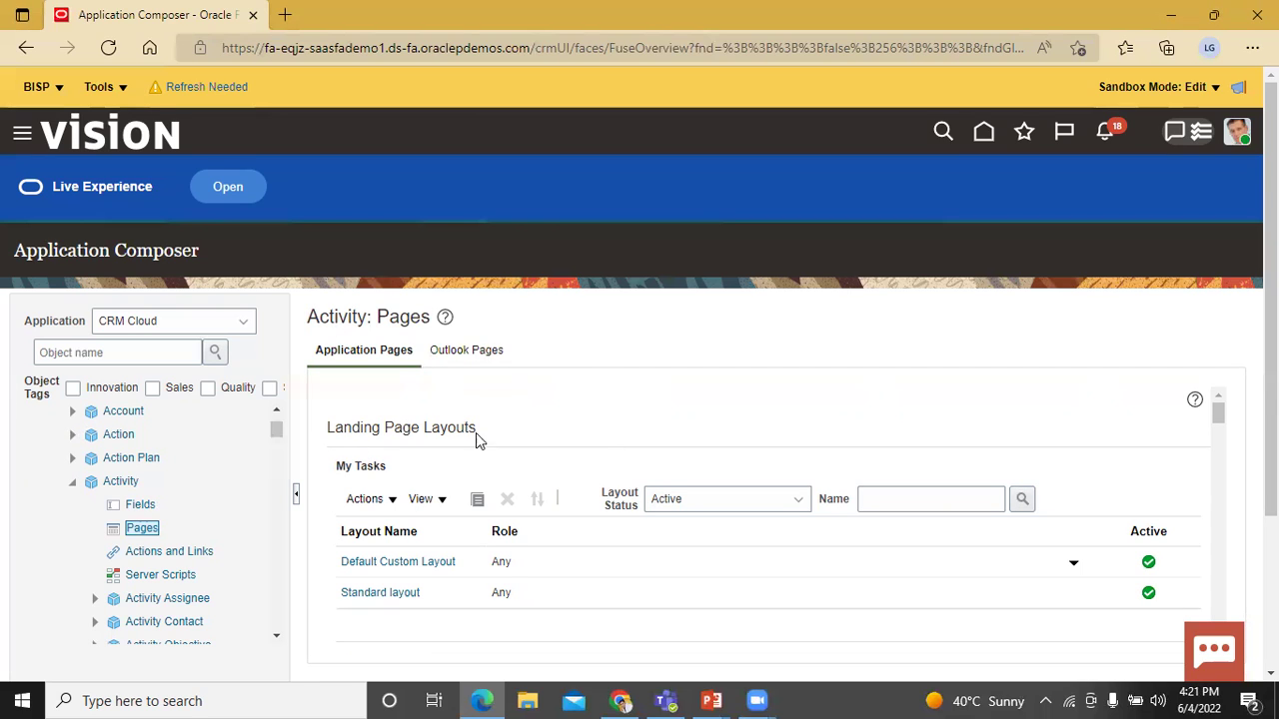
Examine the Activity object's landing page layouts and its creation page layouts for tasks and call reports
scroll(577, 418, down, 1)
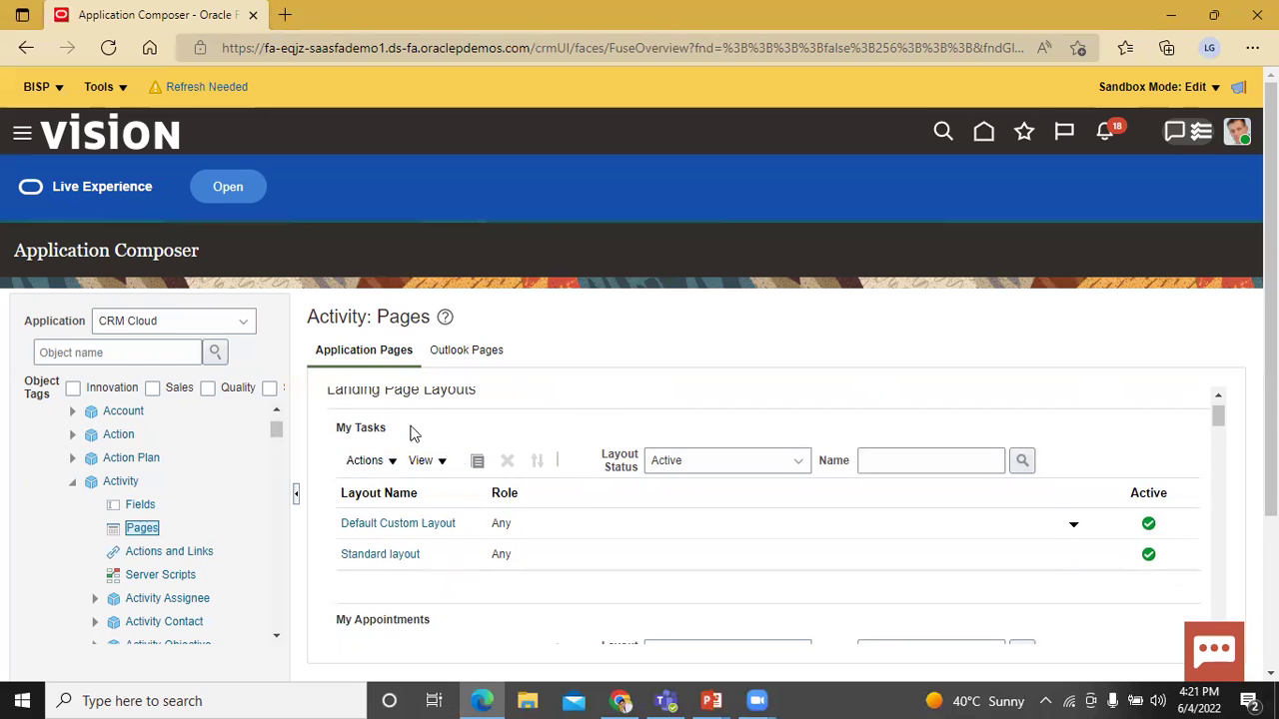
scroll(418, 432, down, 1)
scroll(419, 431, down, 1)
scroll(486, 517, down, 5)
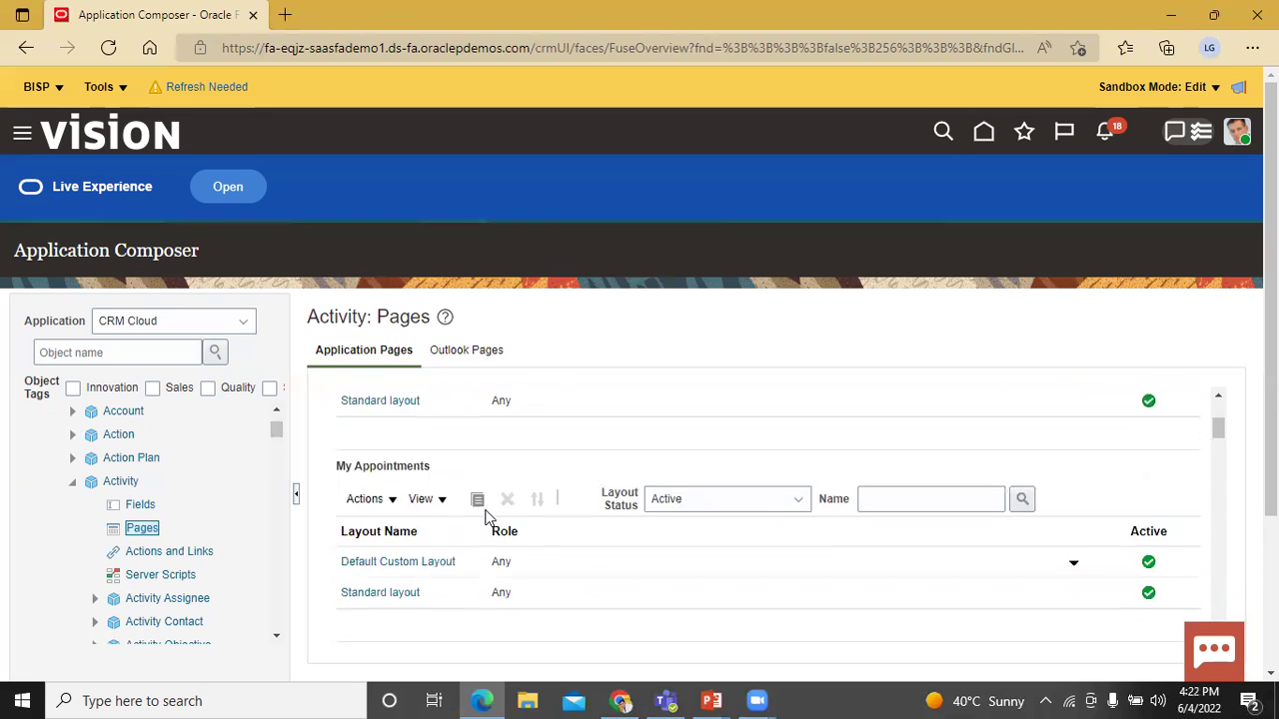
scroll(402, 534, down, 2)
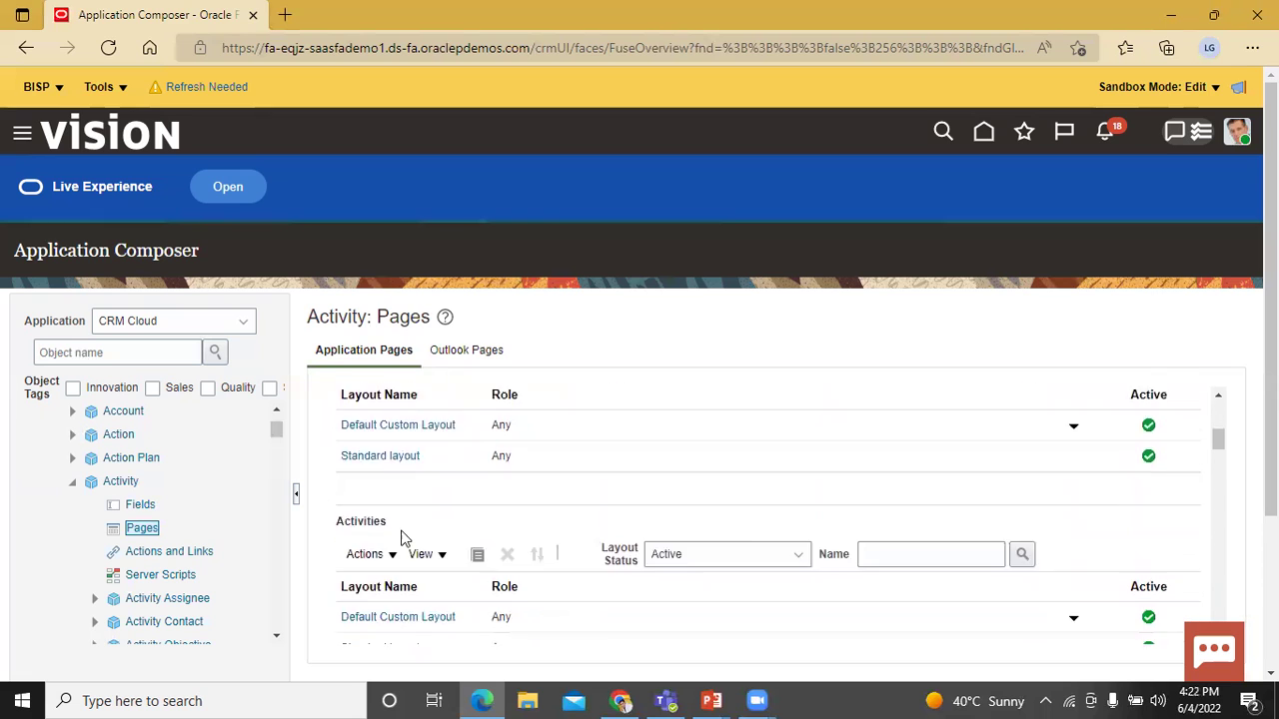
scroll(457, 494, up, 2)
scroll(458, 494, up, 6)
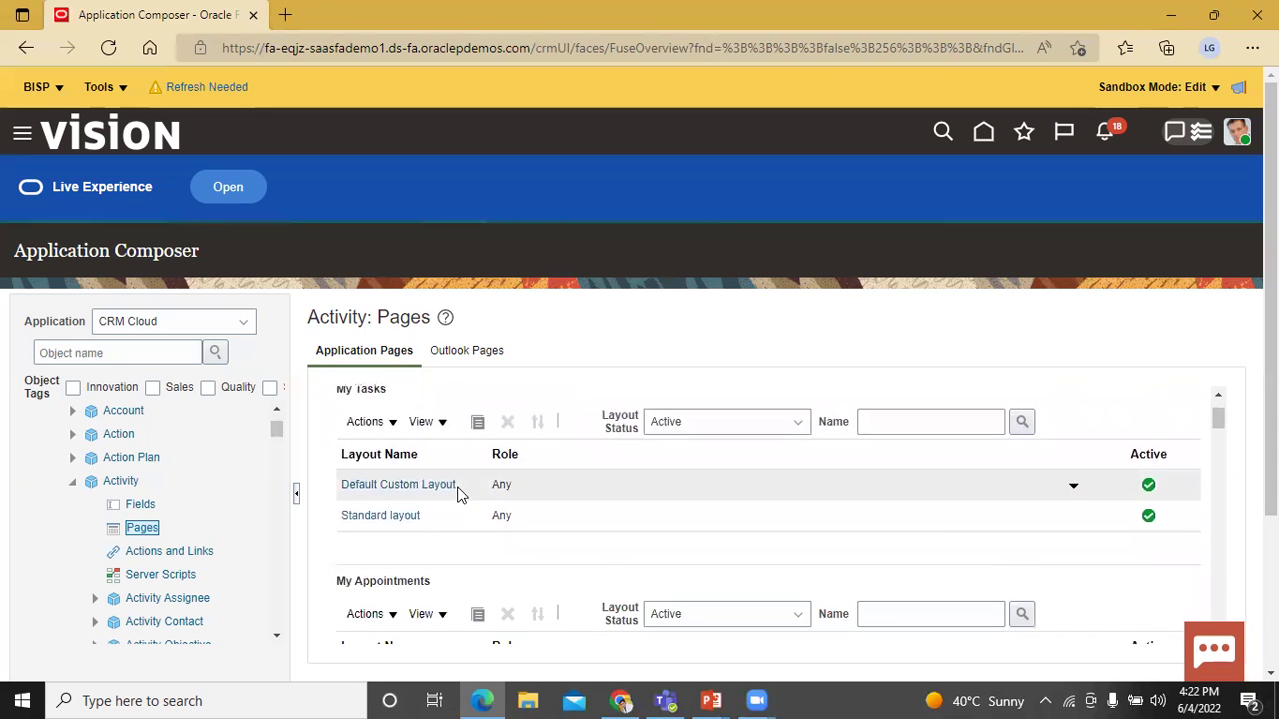
scroll(460, 495, down, 10)
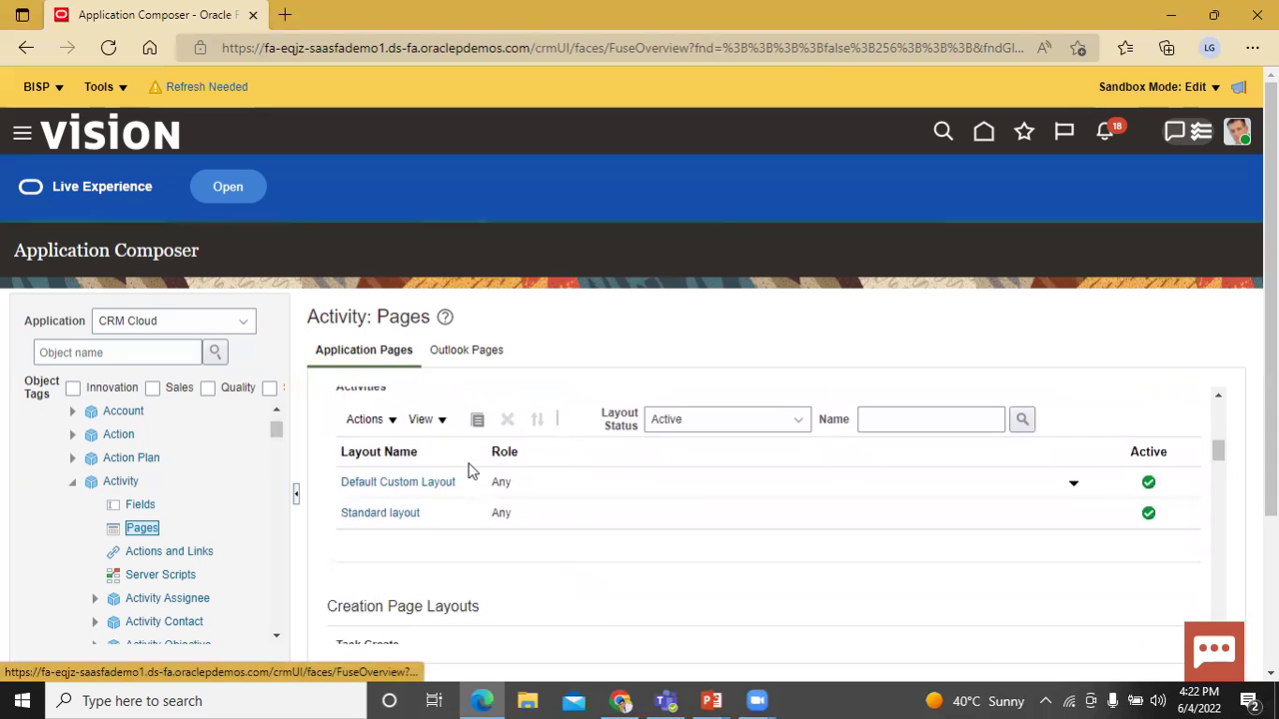
scroll(469, 465, down, 1)
scroll(491, 494, down, 2)
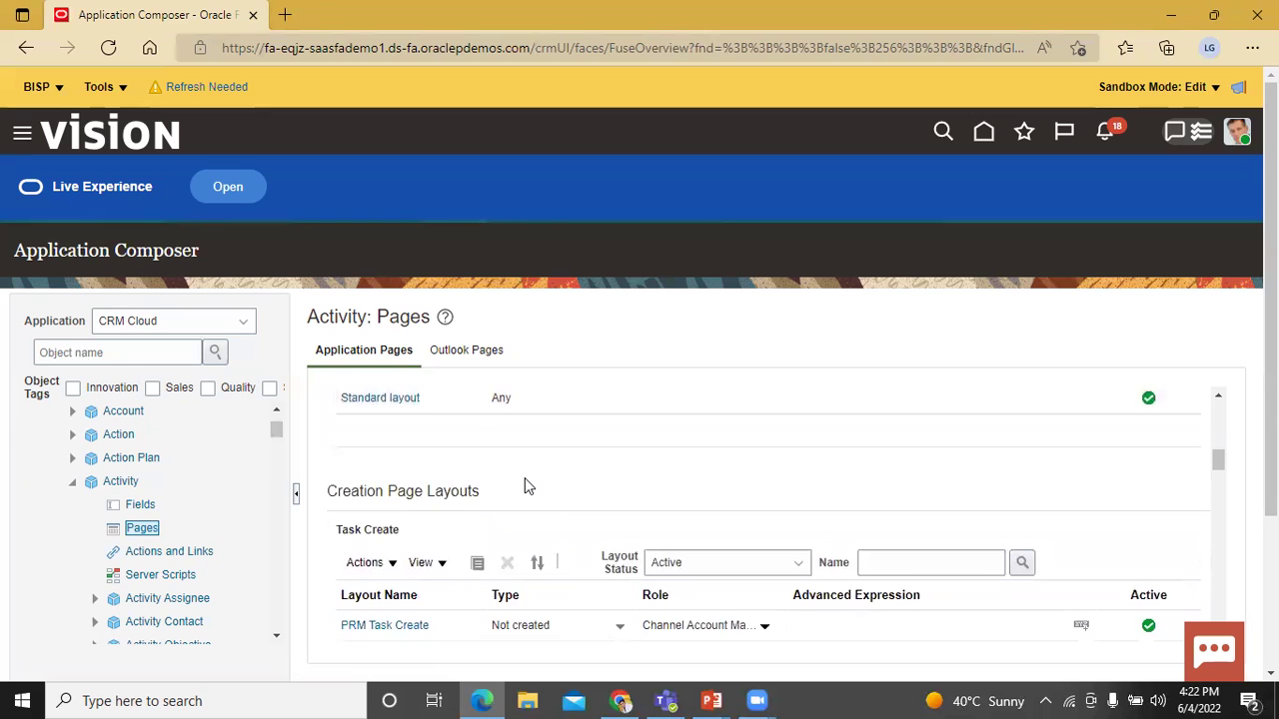
scroll(524, 477, down, 1)
scroll(512, 453, down, 1)
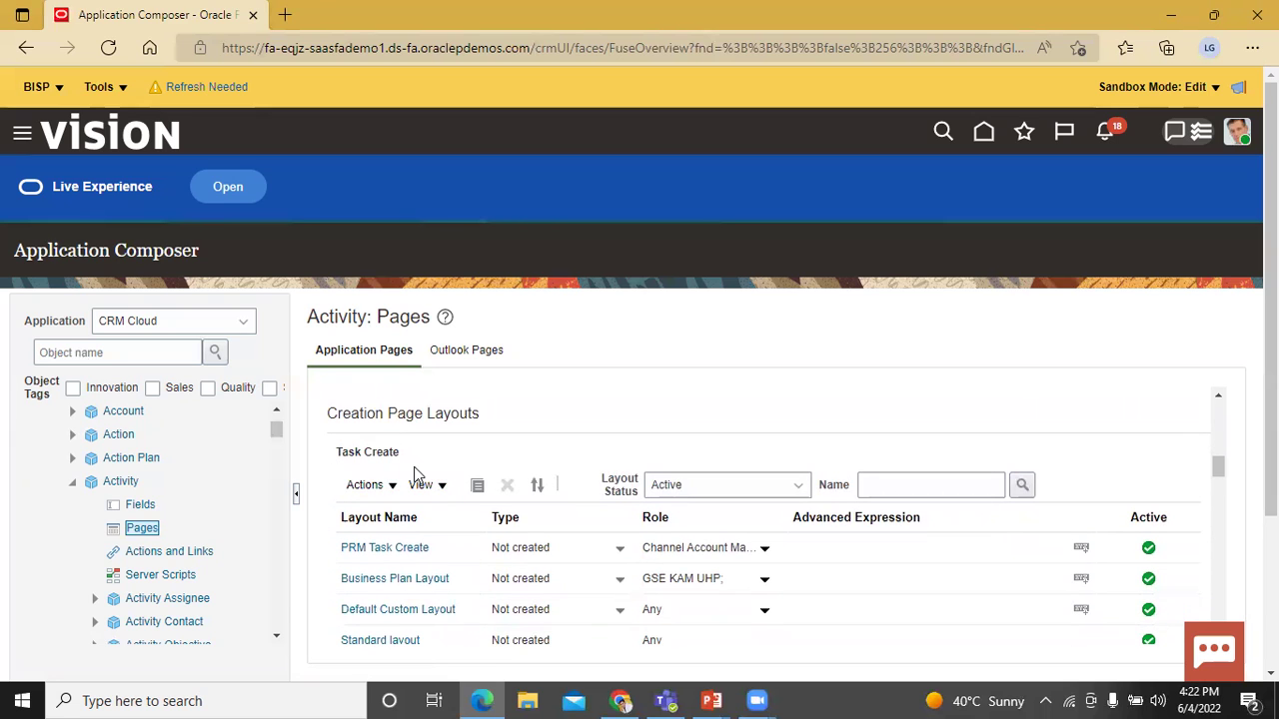
scroll(418, 474, down, 4)
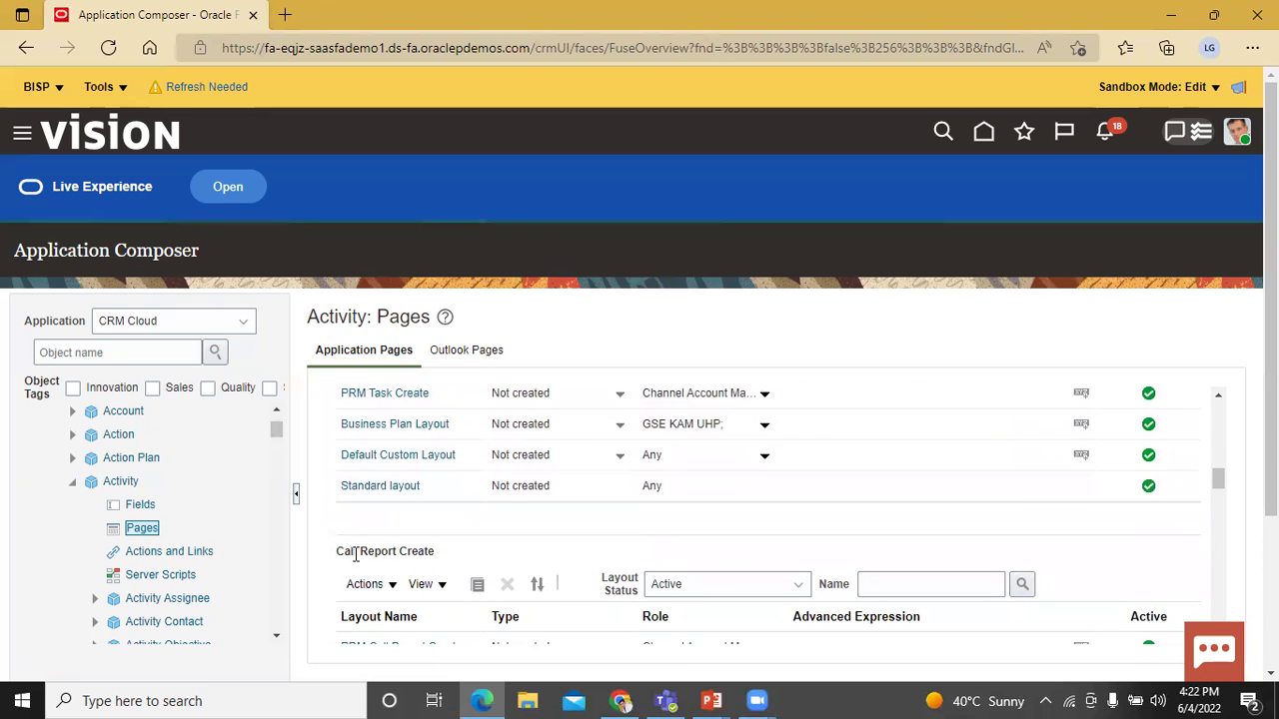
Duplicate the Standard layout under Task Create as "BISP Task Extend" and open the copy for editing
scroll(449, 548, down, 6)
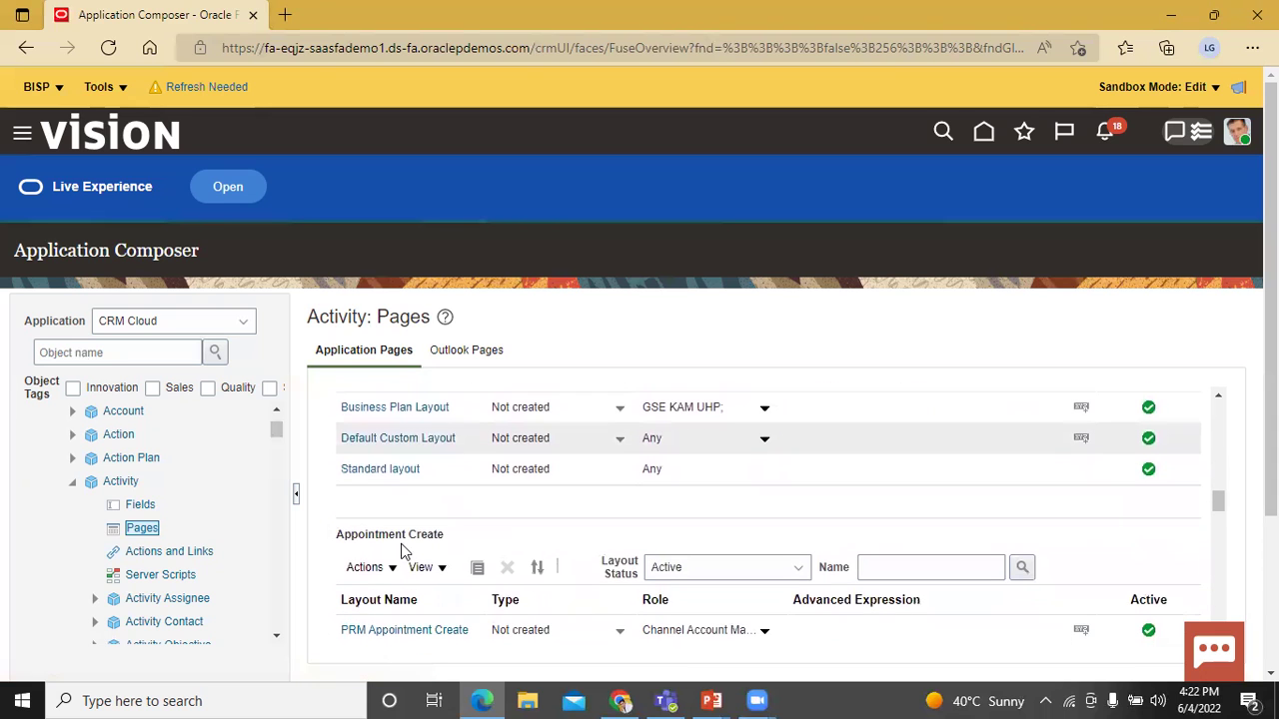
scroll(457, 533, down, 5)
scroll(456, 533, up, 3)
scroll(458, 537, up, 10)
scroll(457, 535, up, 1)
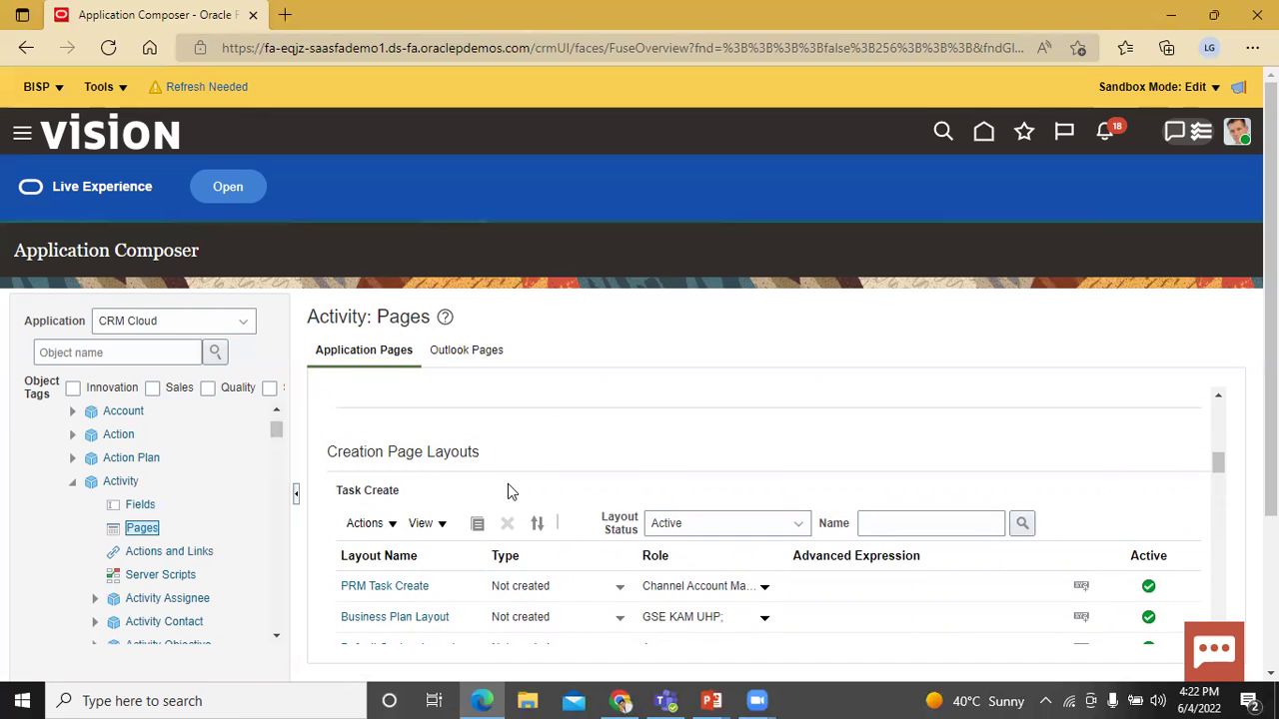
scroll(507, 490, down, 2)
scroll(448, 511, down, 1)
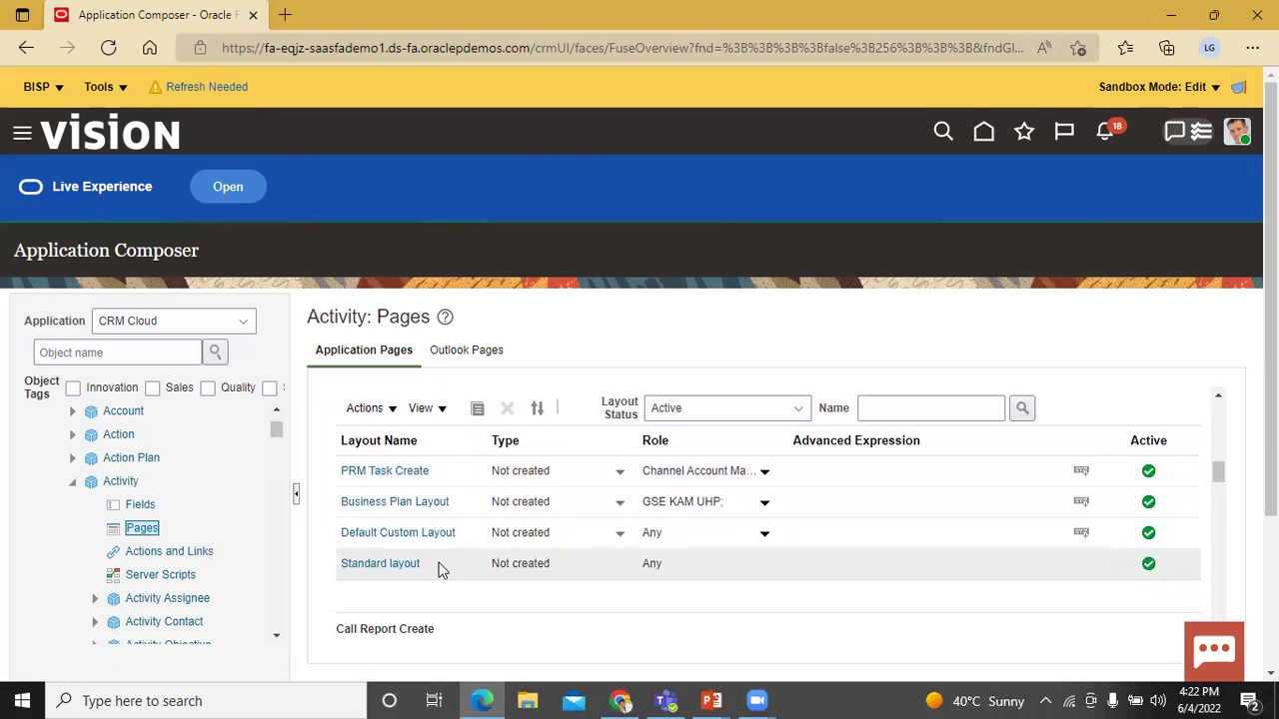
click(440, 561)
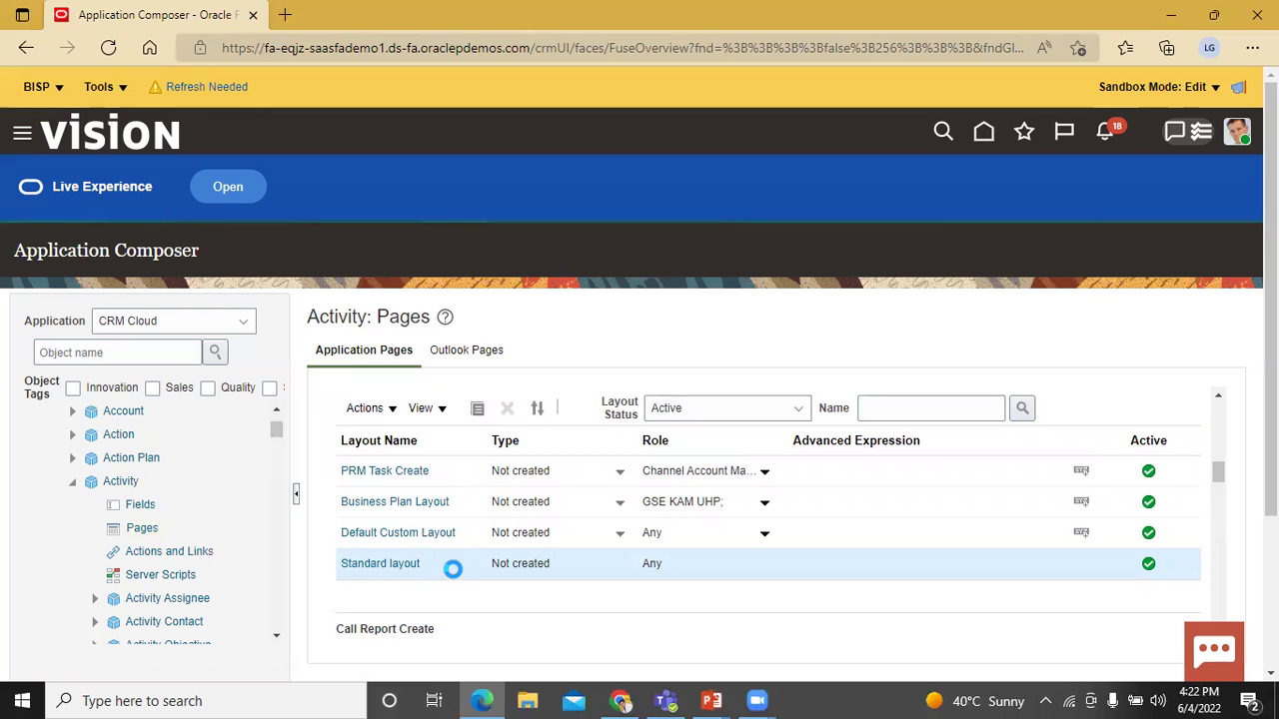
click(477, 408)
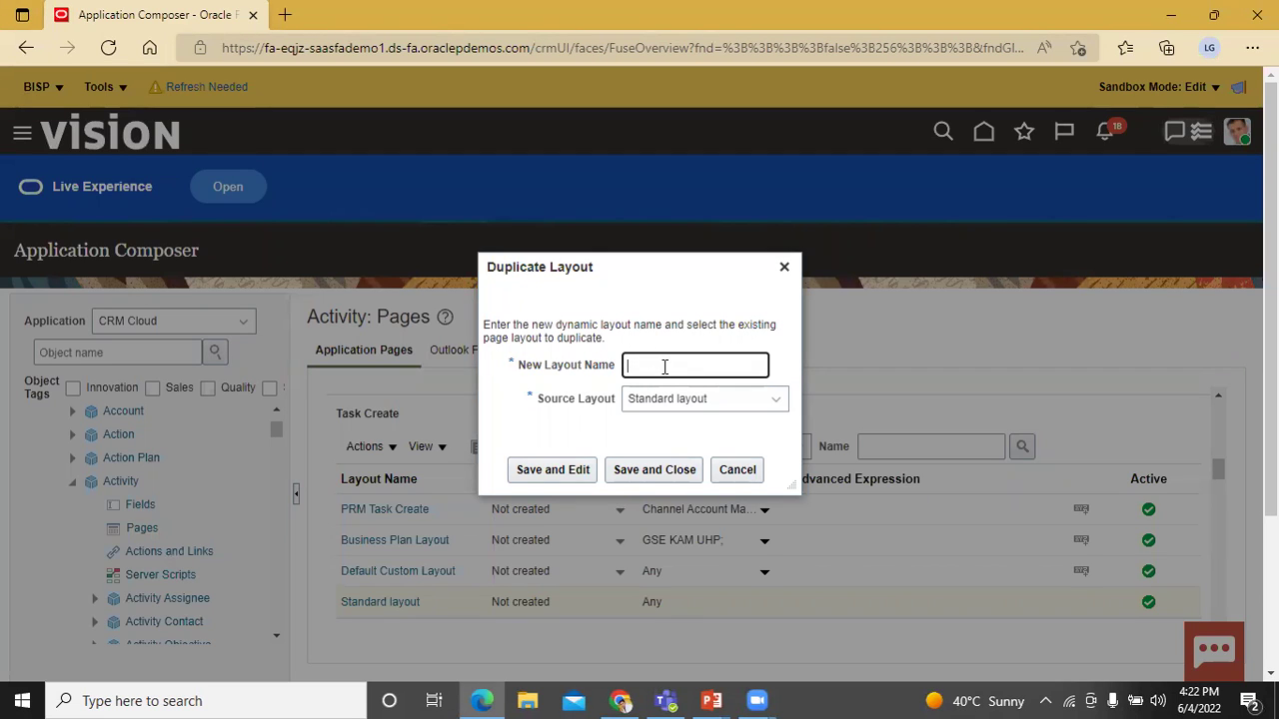
text(BISP Task Extend)
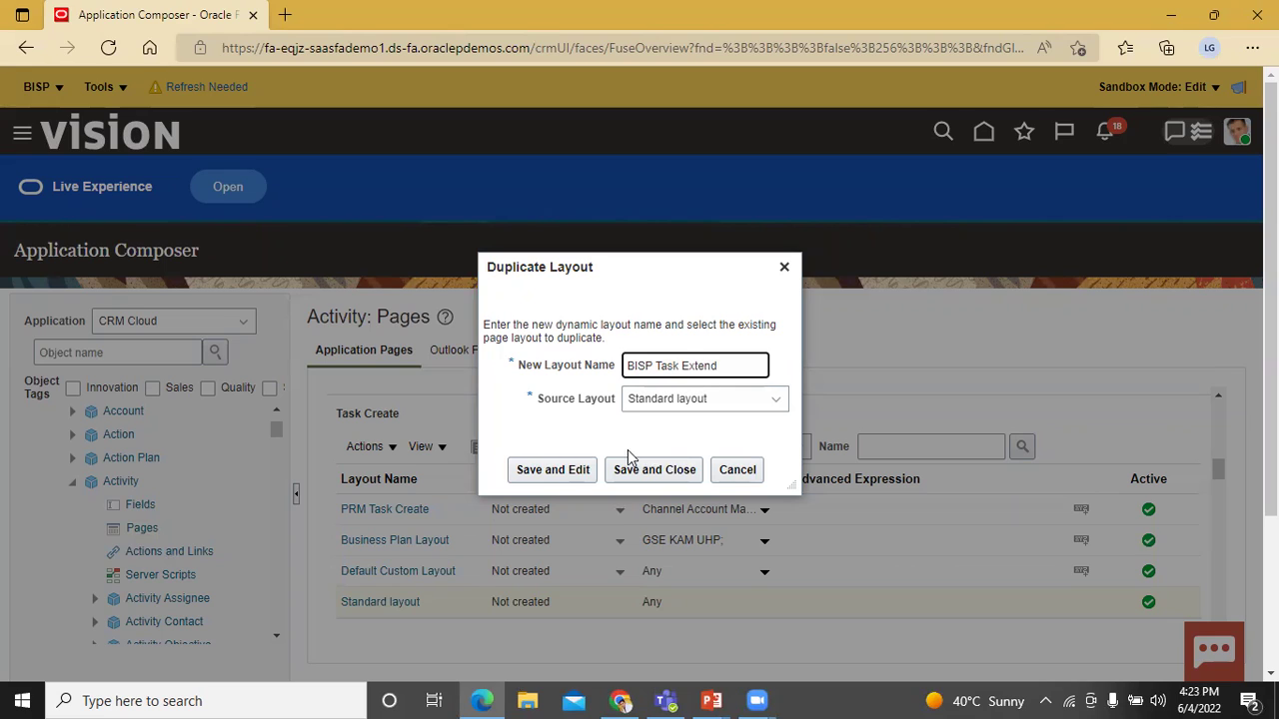
click(562, 469)
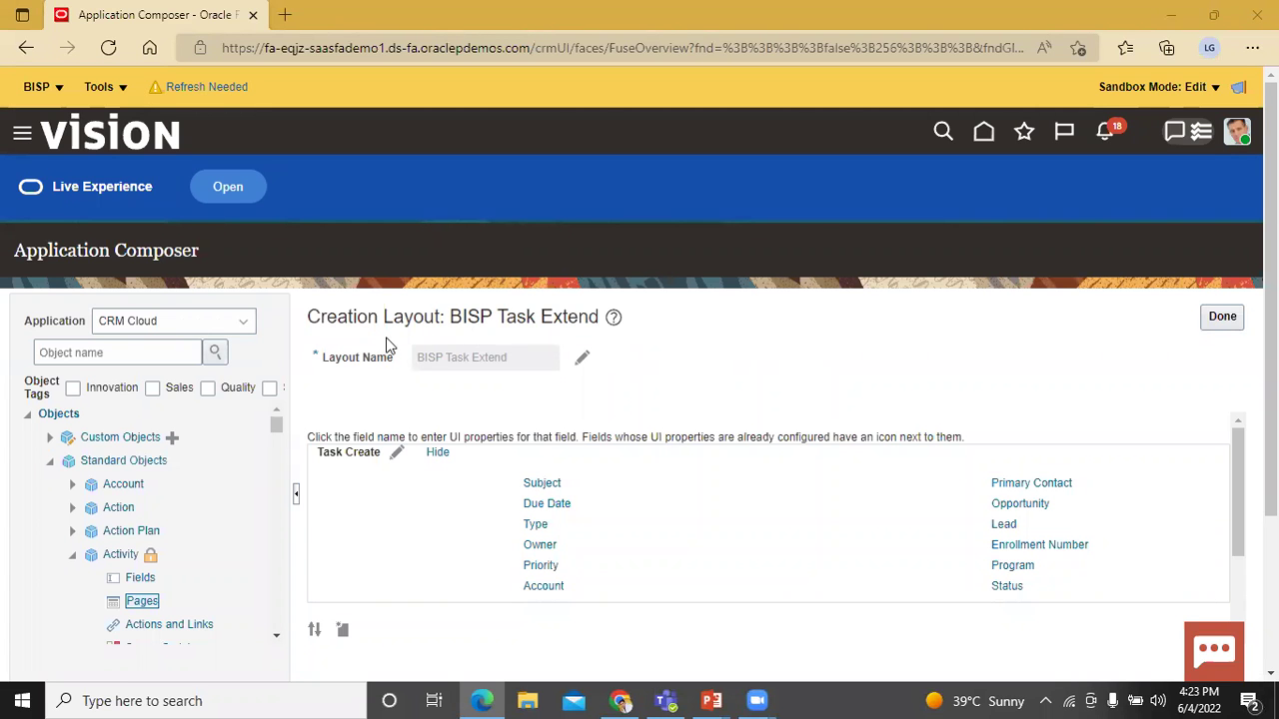
Add the Activity Creation Date field to the layout's Task Create form, save it, and finish editing the layout
click(398, 456)
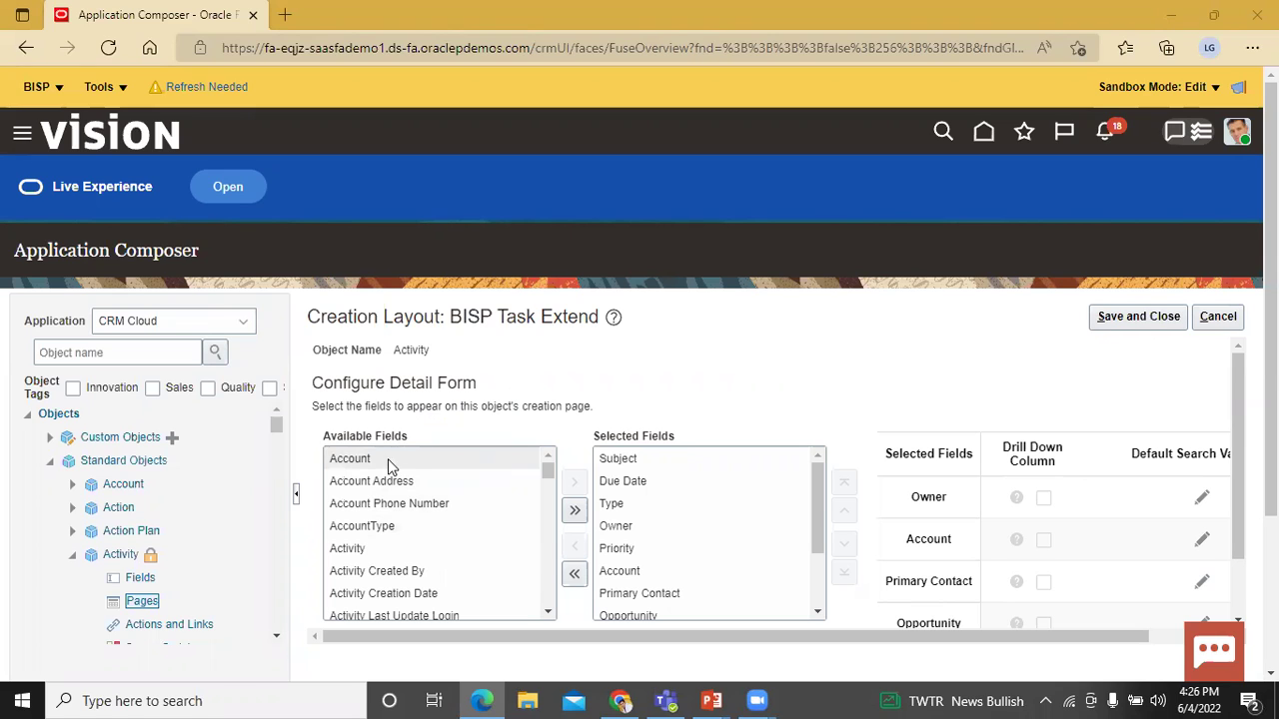
scroll(402, 525, down, 1)
scroll(402, 524, down, 1)
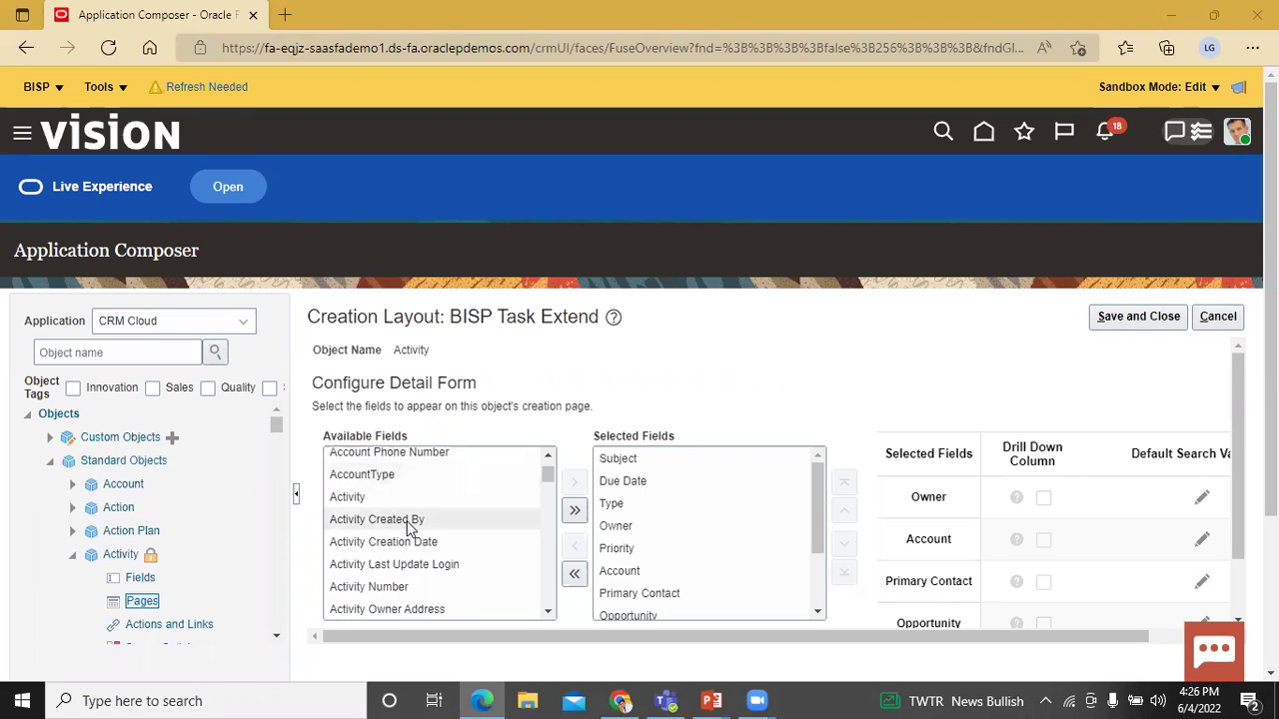
scroll(412, 523, up, 1)
scroll(465, 516, down, 1)
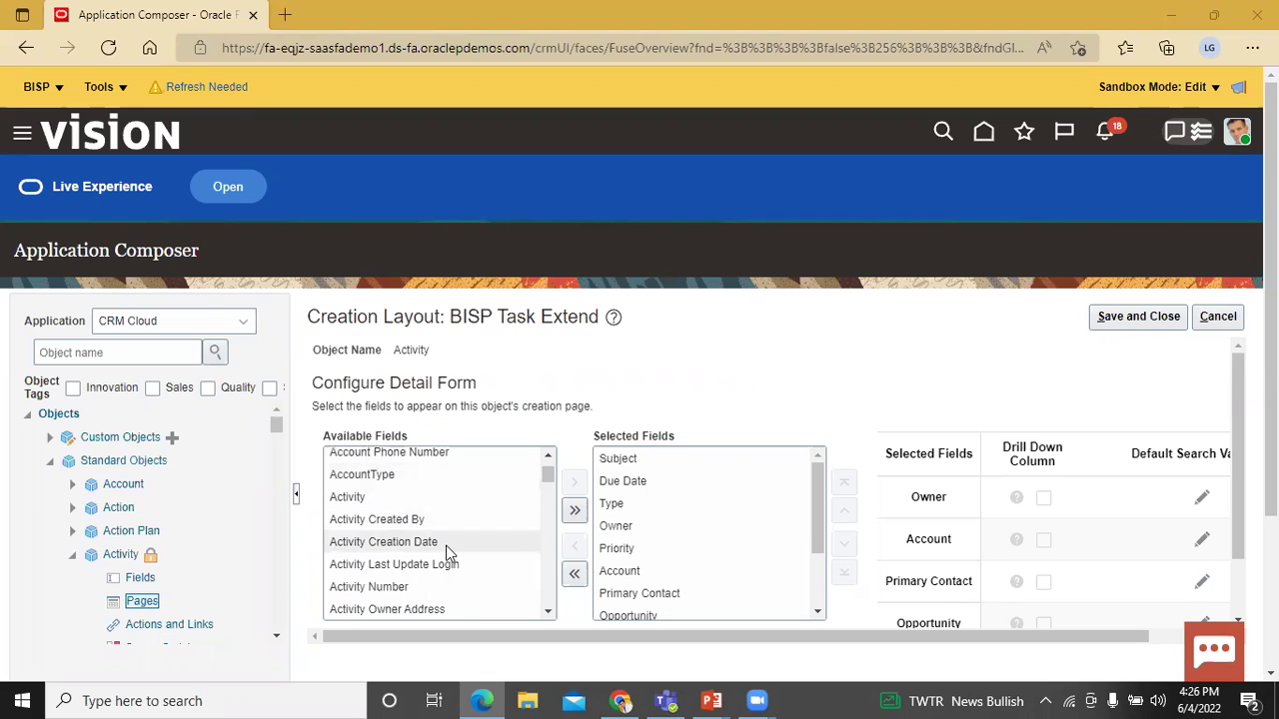
click(438, 543)
click(577, 482)
scroll(800, 537, down, 1)
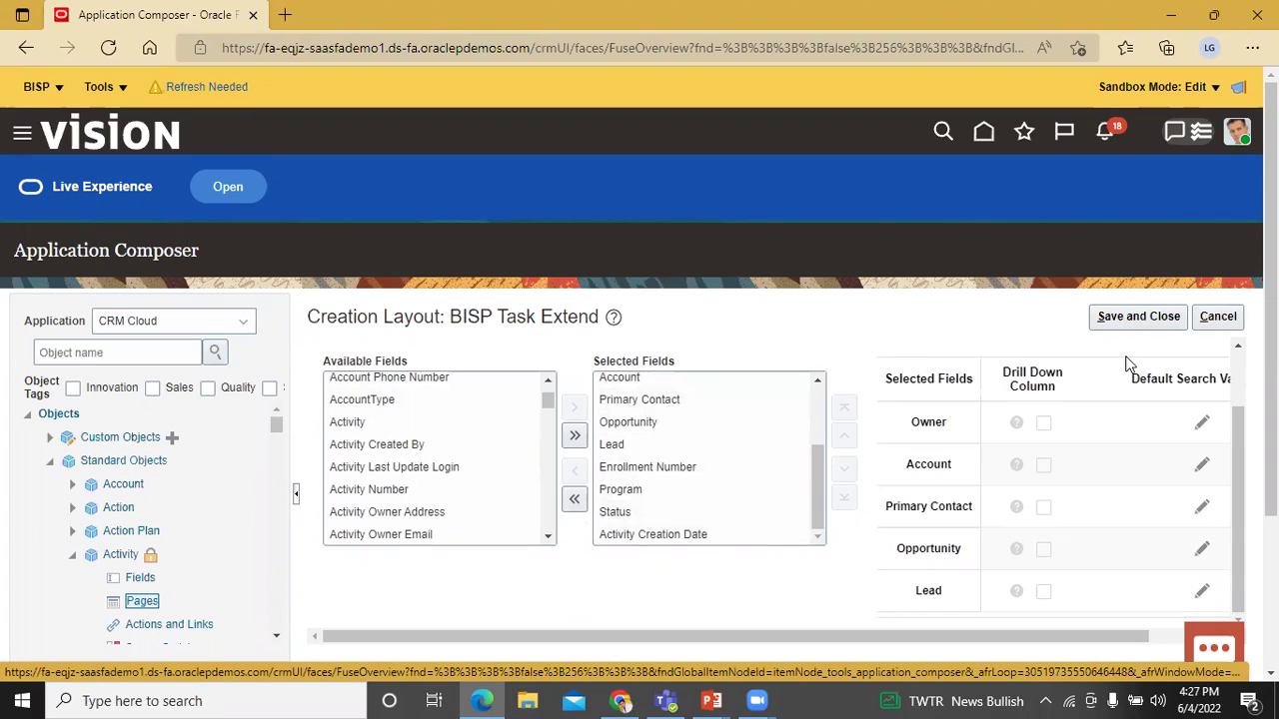
click(1132, 317)
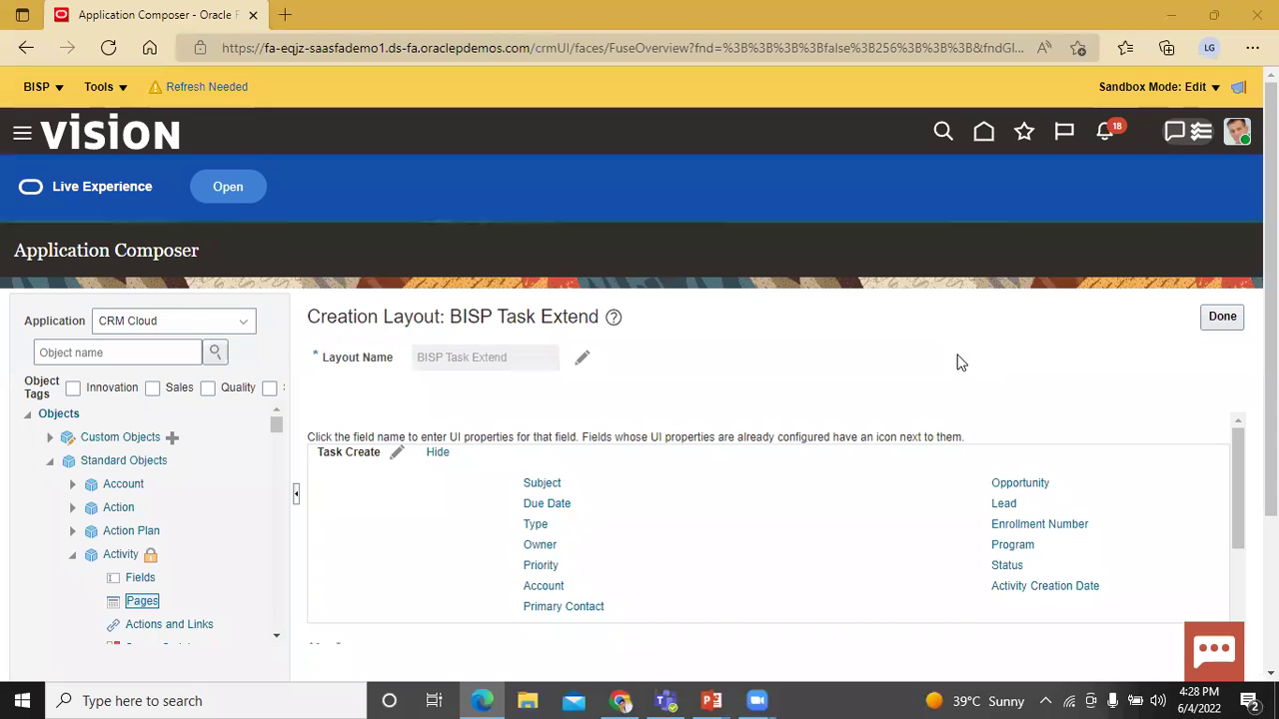
click(1222, 316)
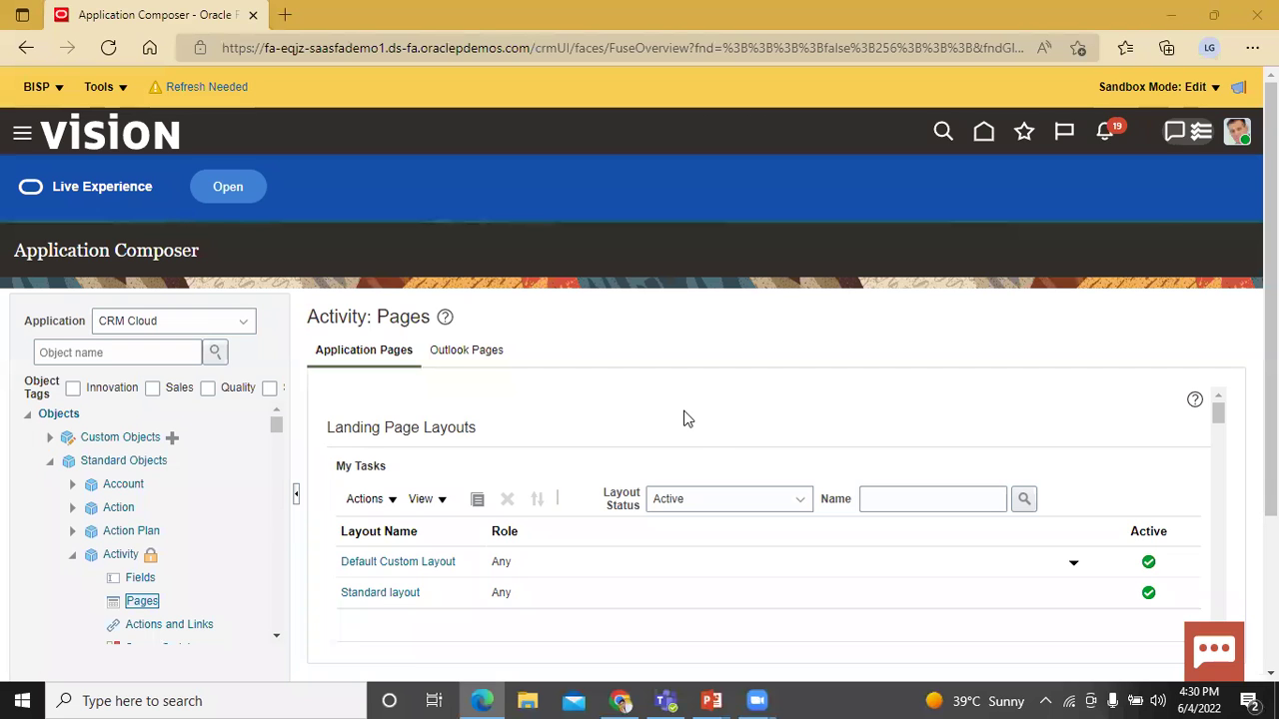
Examine the Activity object's landing page layouts and its creation page layouts for tasks, call reports and appointments
scroll(667, 432, down, 5)
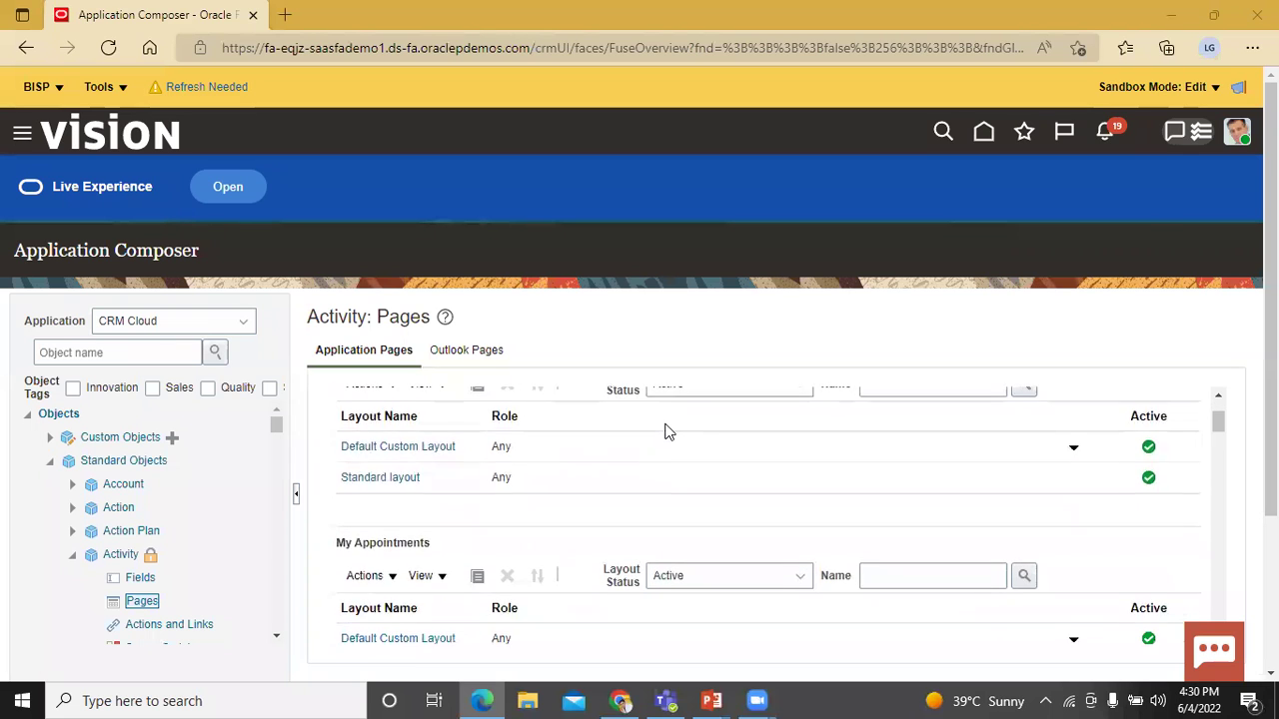
scroll(667, 432, down, 5)
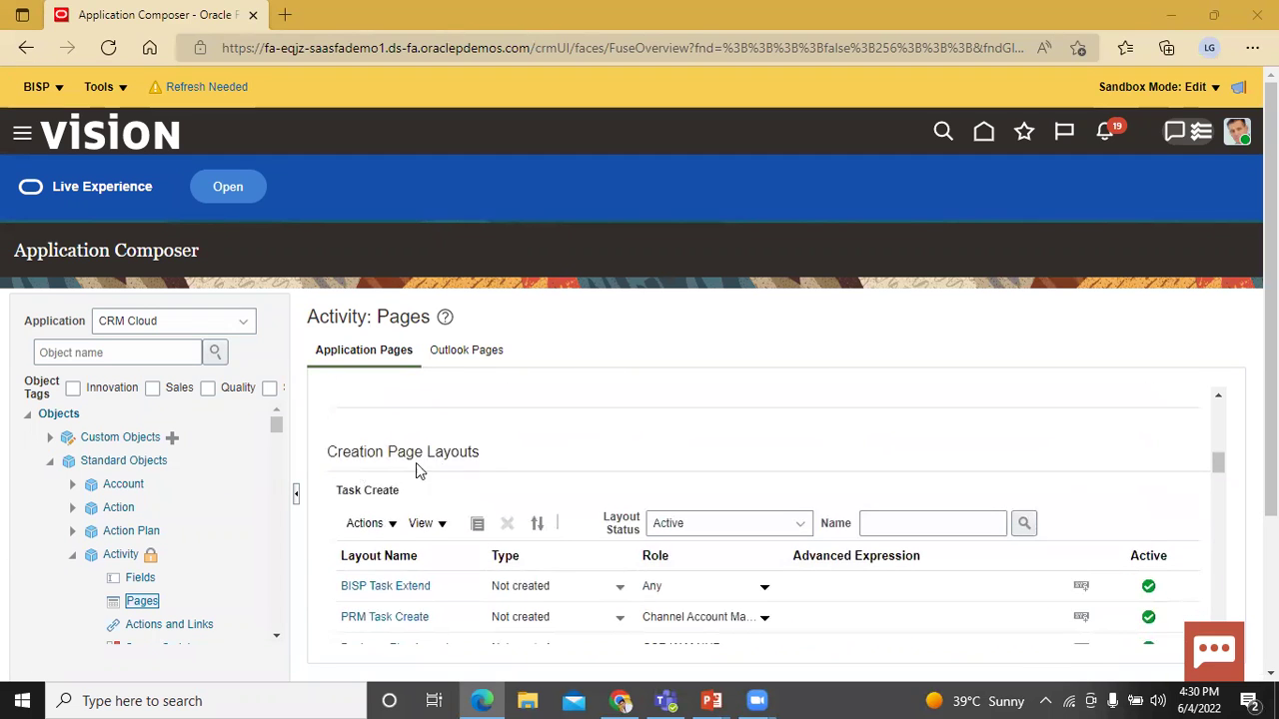
scroll(577, 450, down, 3)
scroll(574, 450, down, 2)
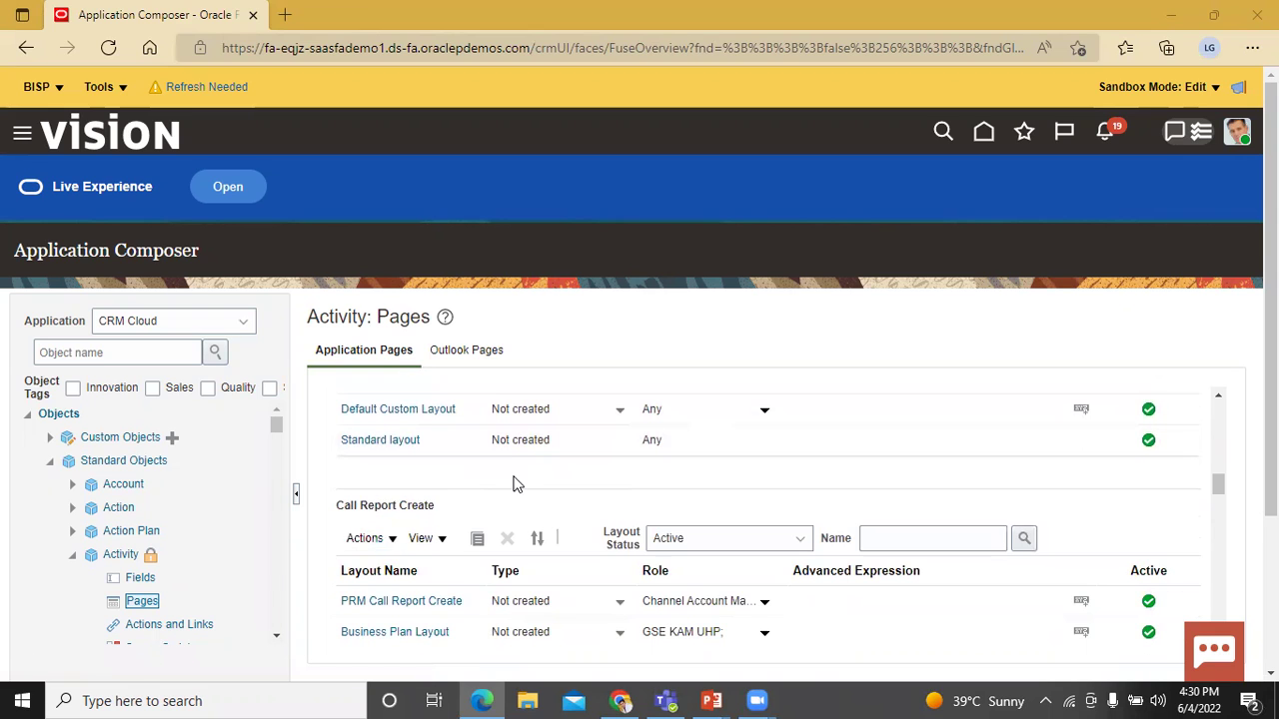
scroll(515, 483, down, 4)
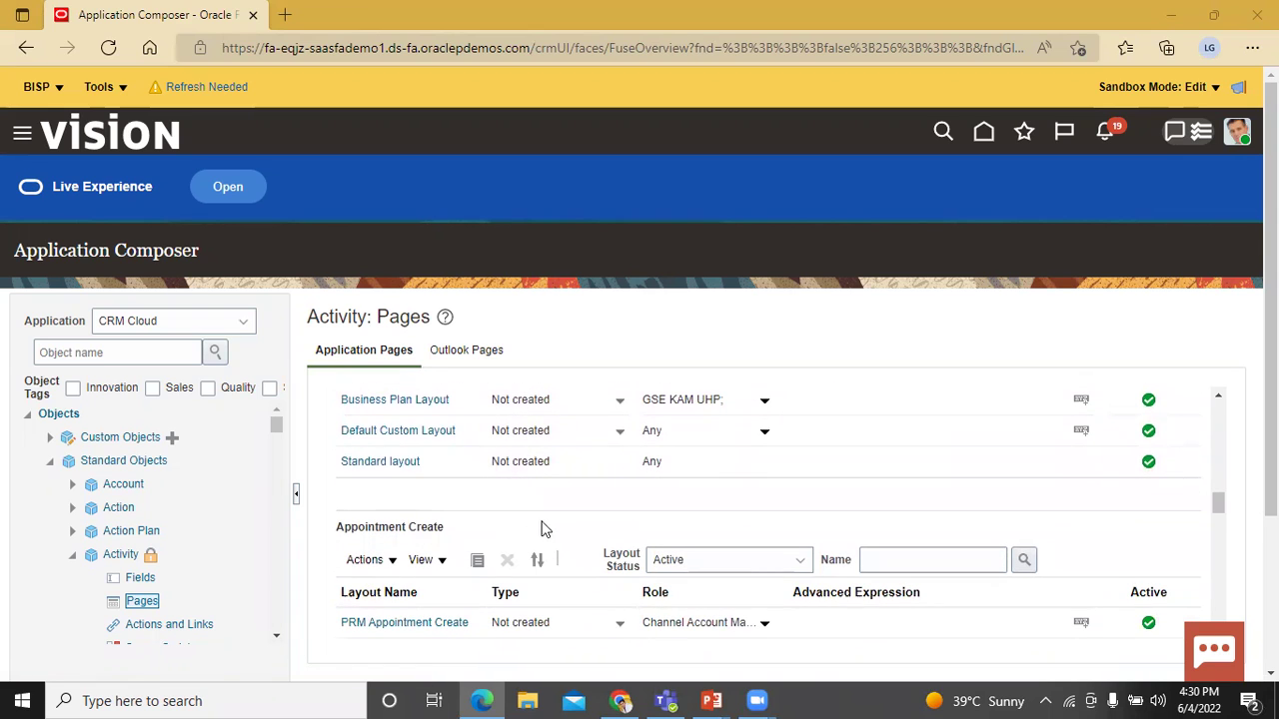
scroll(561, 527, down, 5)
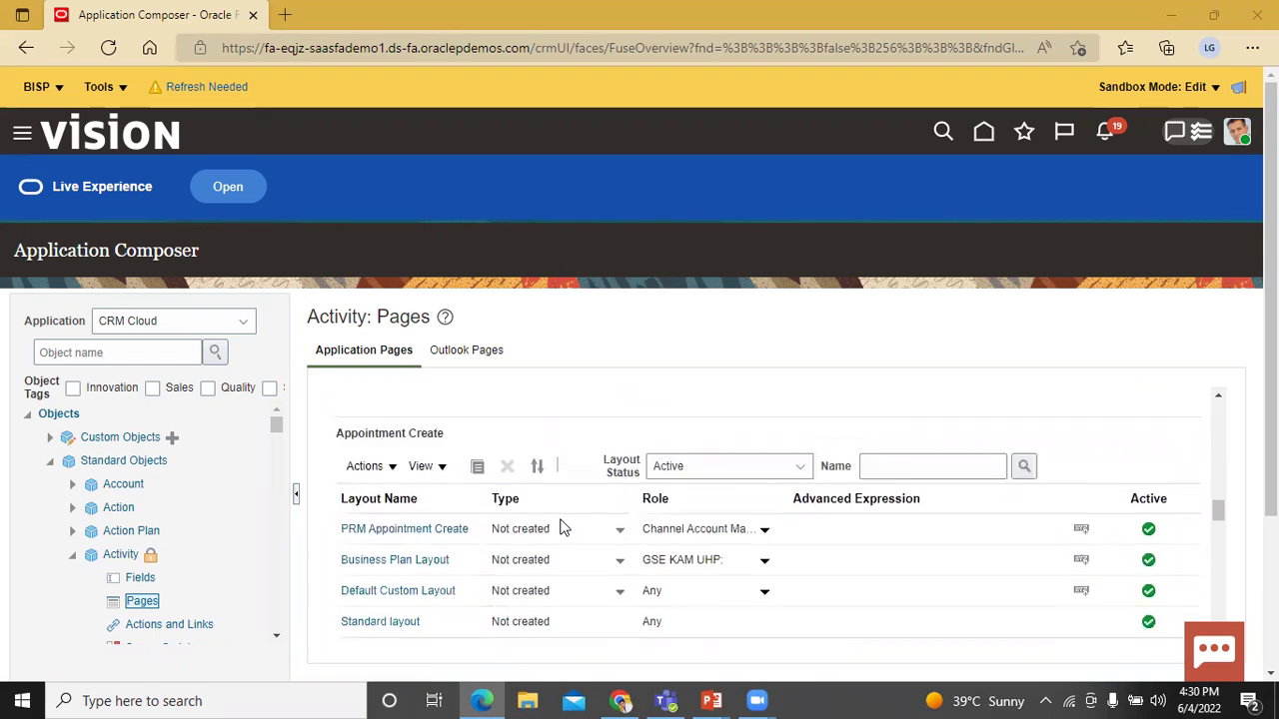
scroll(561, 526, up, 8)
scroll(561, 526, up, 5)
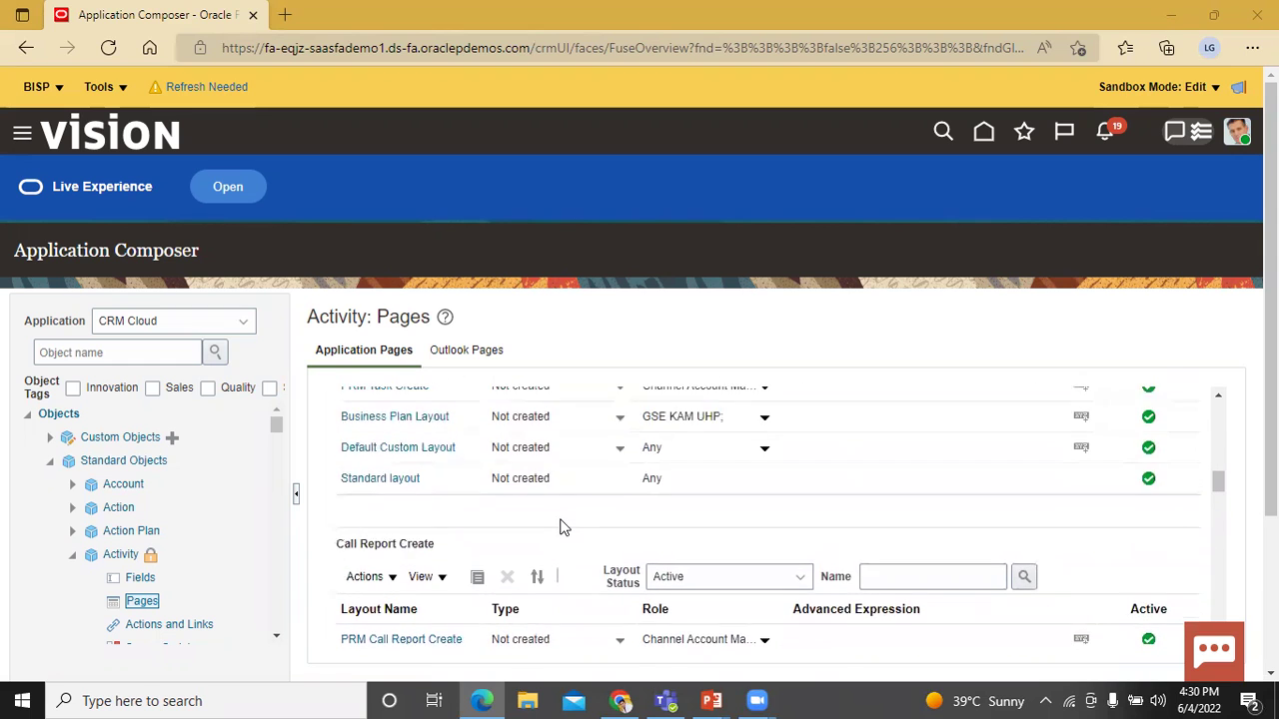
scroll(562, 526, up, 1)
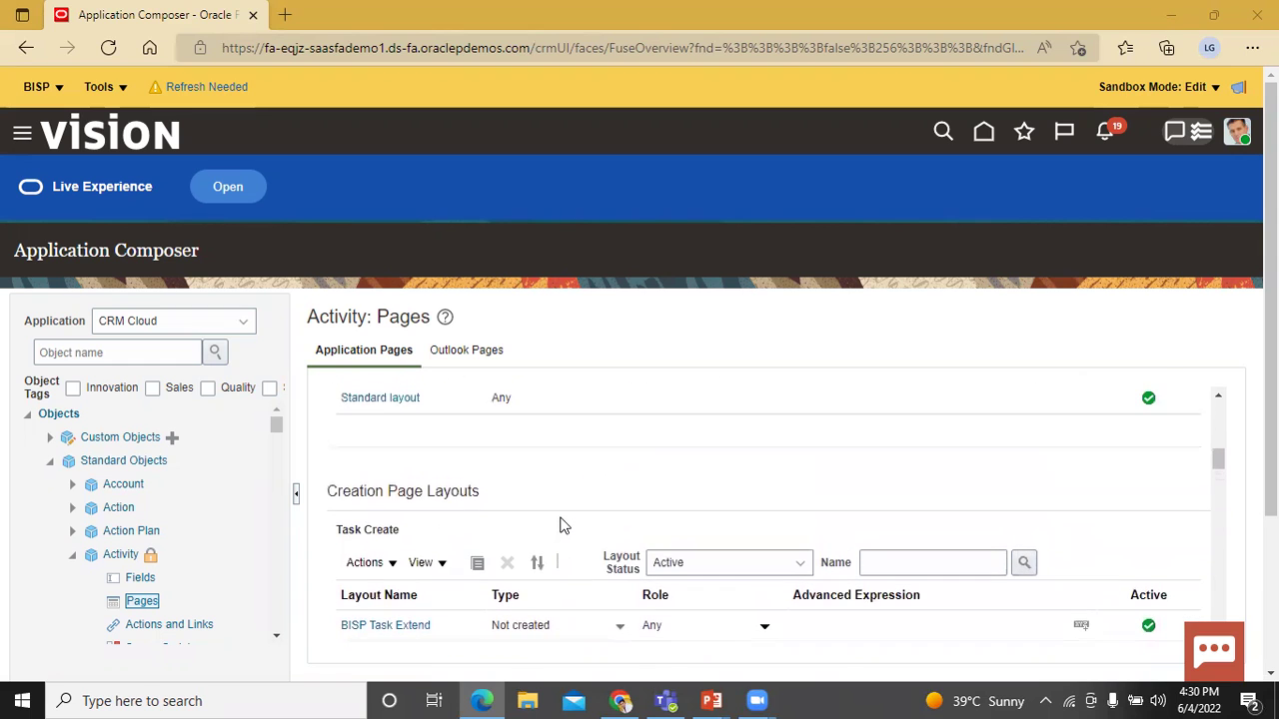
scroll(603, 481, up, 6)
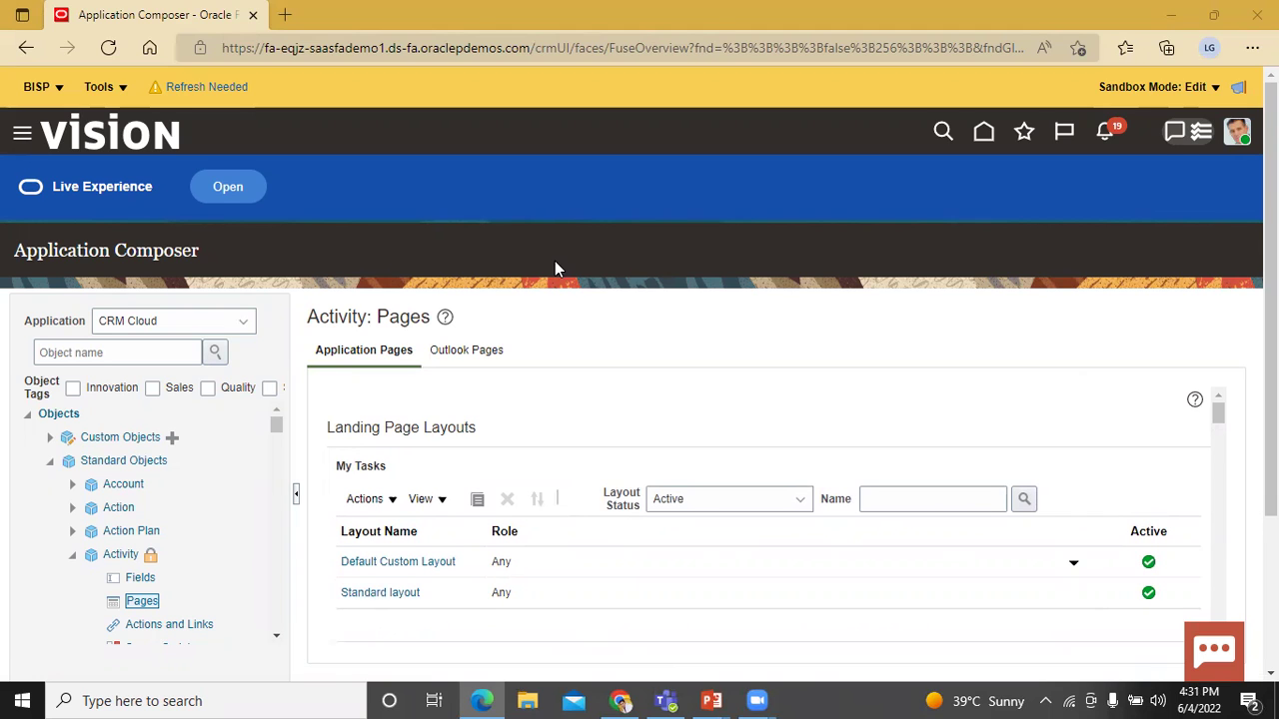
scroll(562, 448, down, 1)
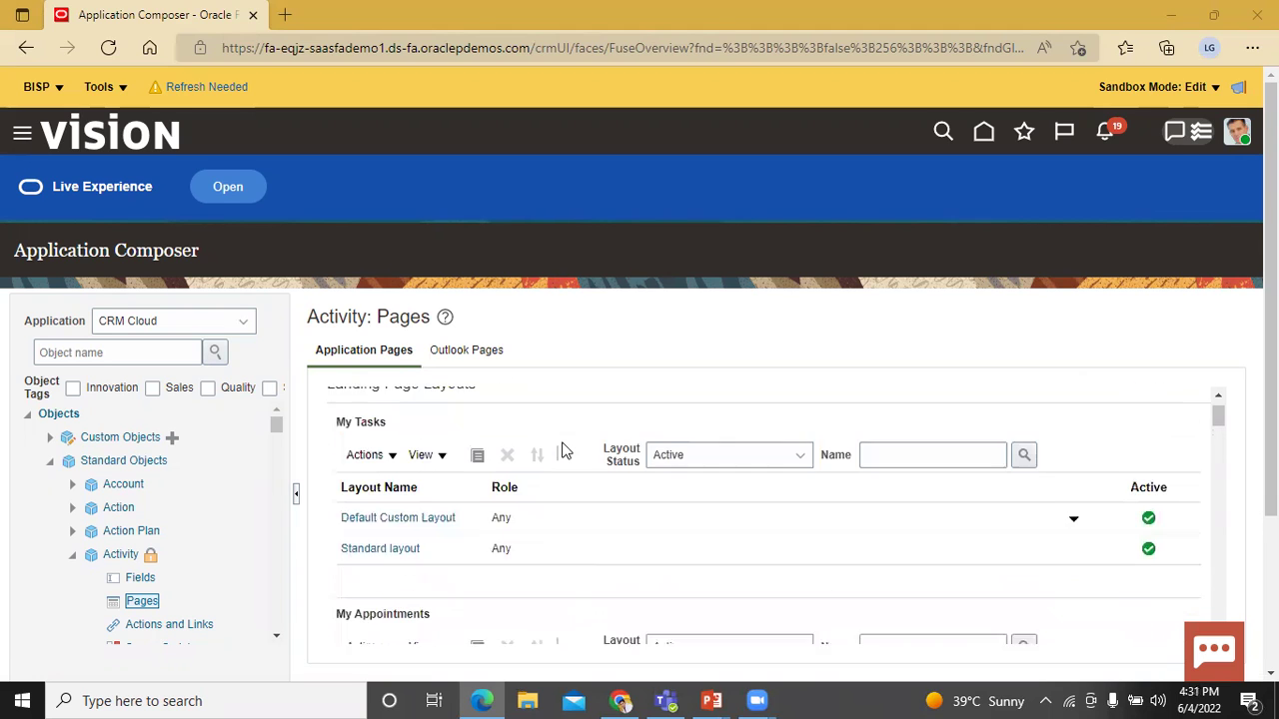
scroll(562, 449, up, 1)
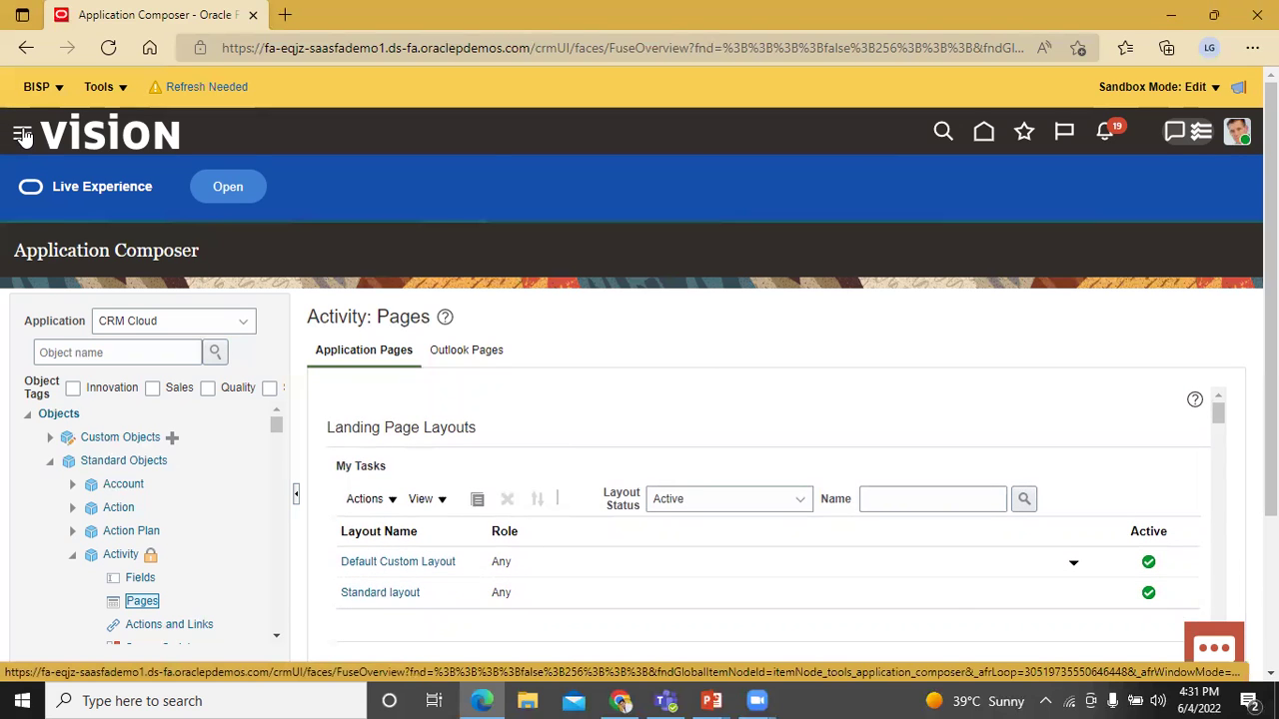
Start a new task from the Sales Activities list and check the Activity Creation Date field on its form
click(22, 135)
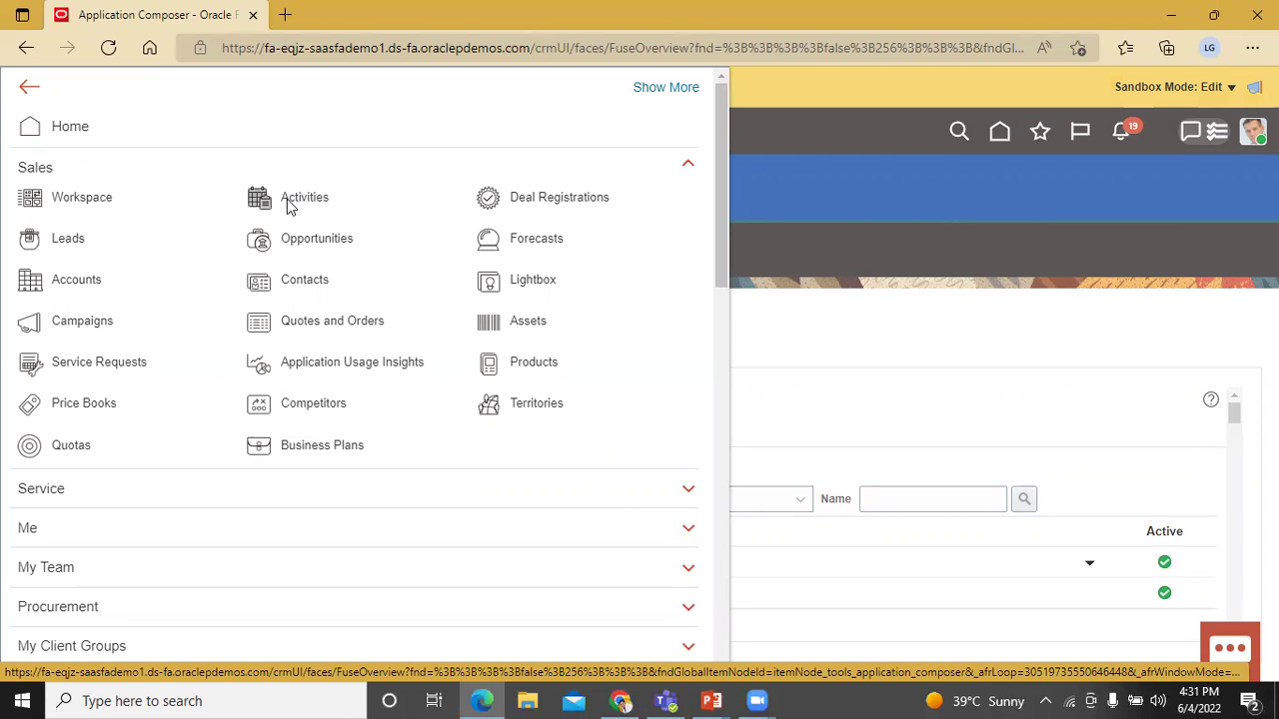
click(350, 196)
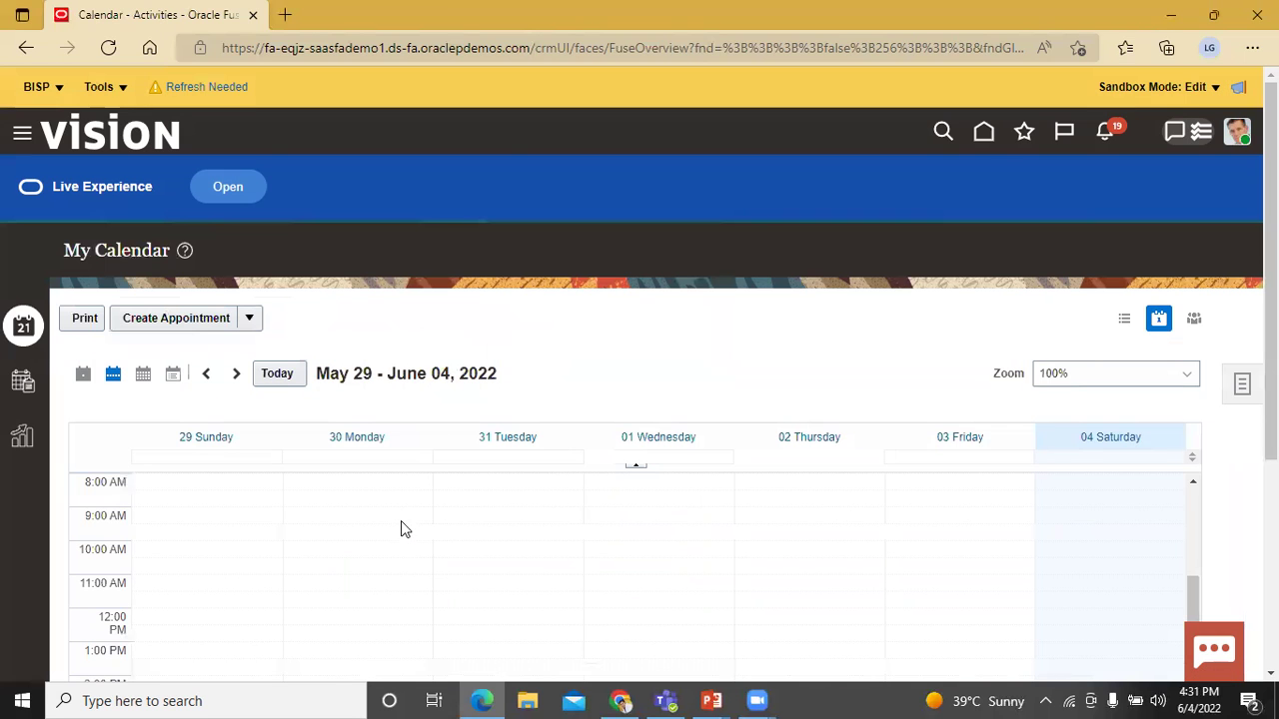
click(25, 385)
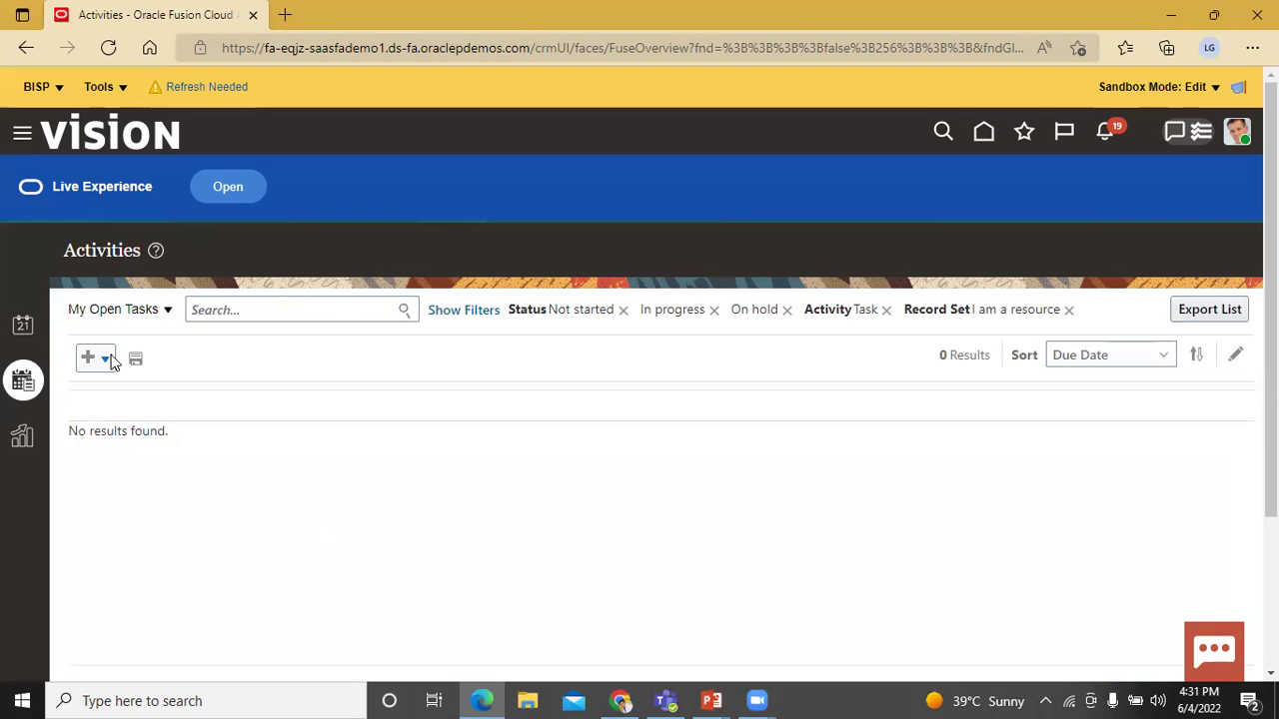
click(99, 360)
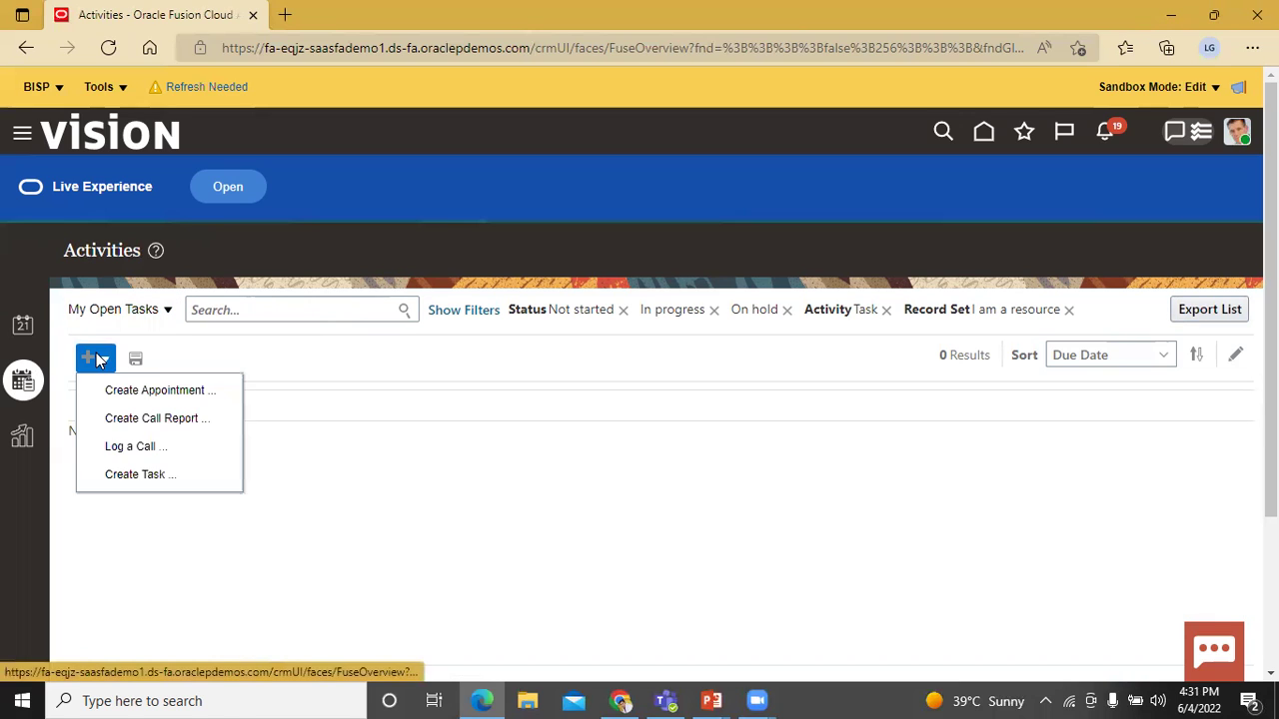
click(124, 476)
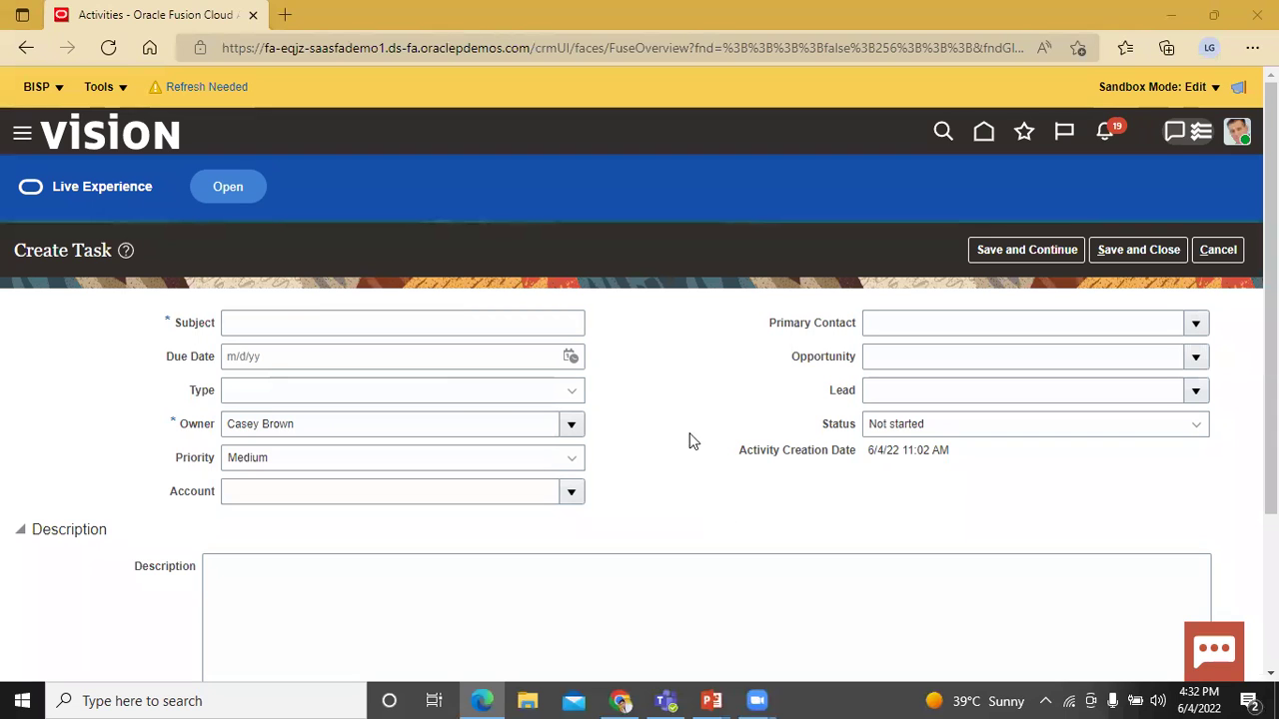
drag(738, 451, 952, 454)
click(946, 496)
drag(865, 452, 902, 451)
click(933, 543)
Fill in the task with subject "Create Lead", due date 6/30/22 and type Call, and save and close it
click(482, 318)
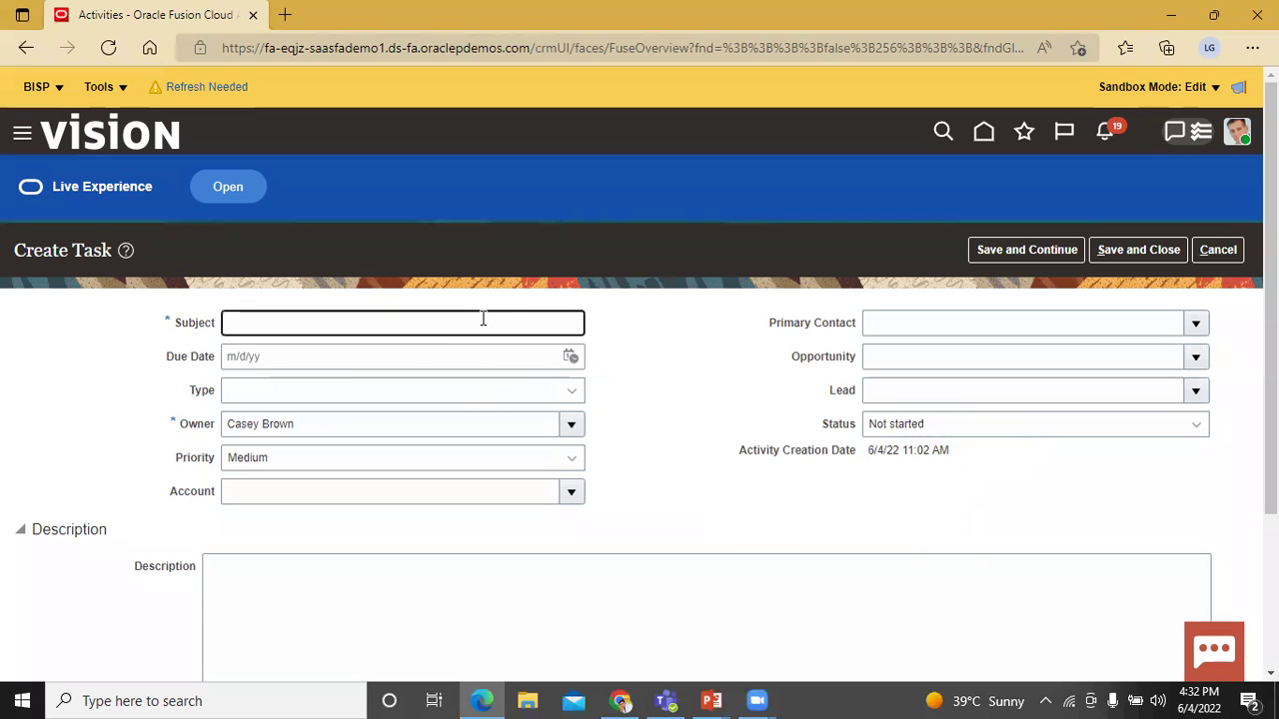
text(Create Lead)
click(569, 357)
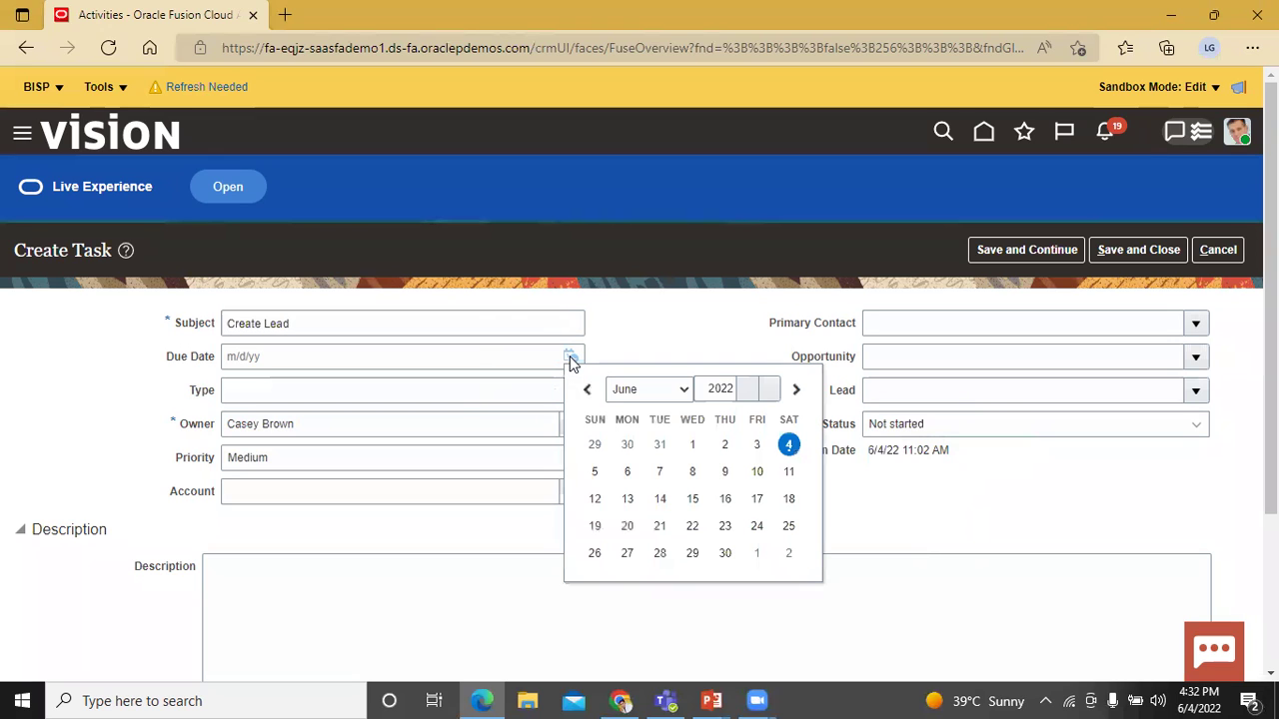
click(725, 553)
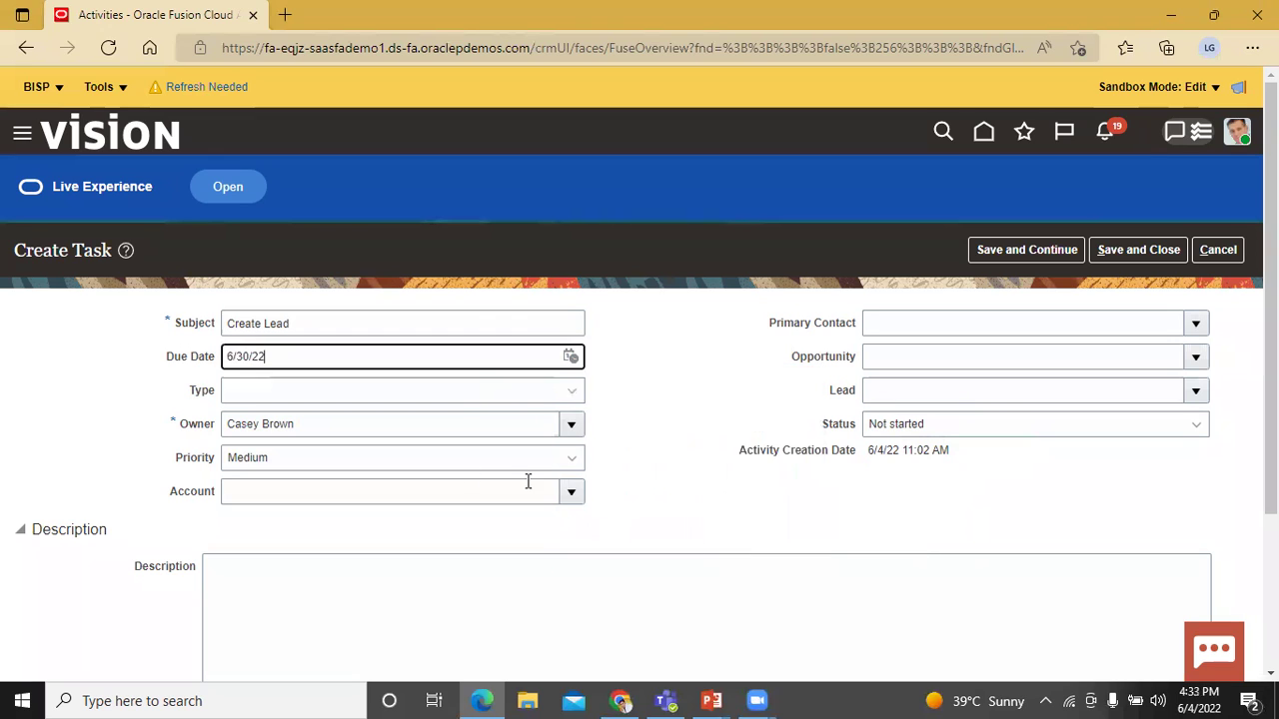
click(493, 391)
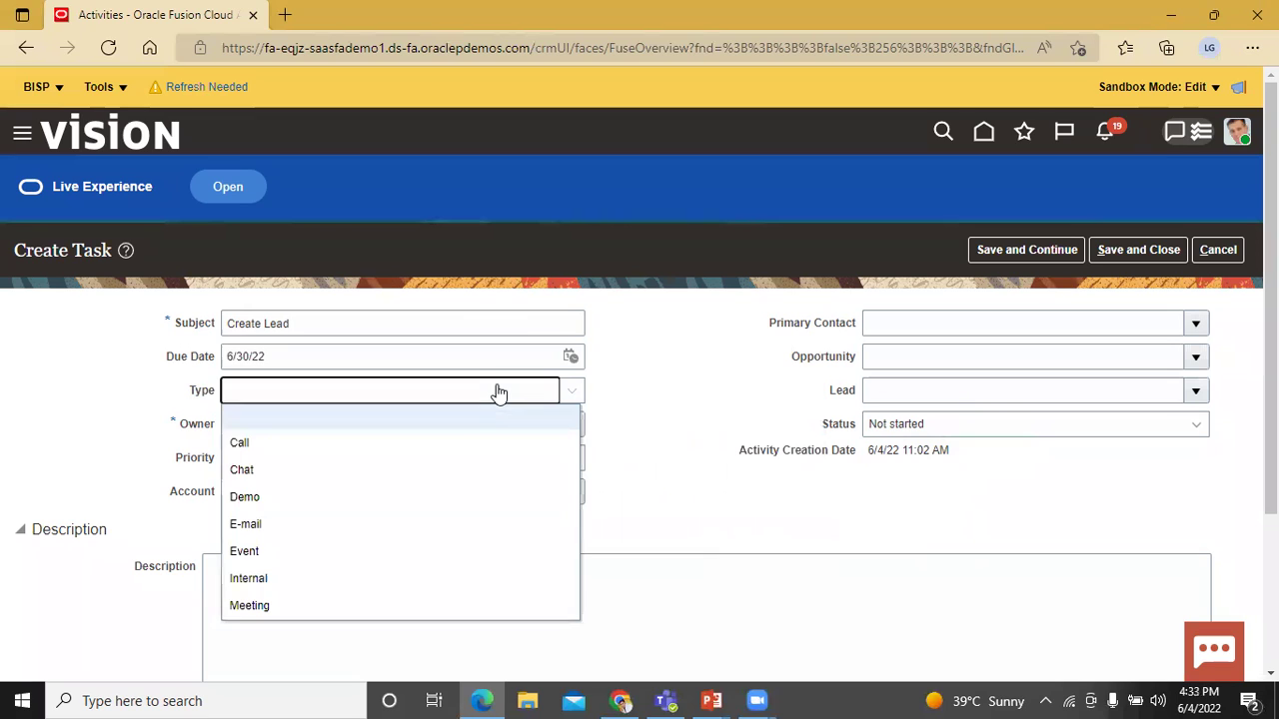
click(459, 445)
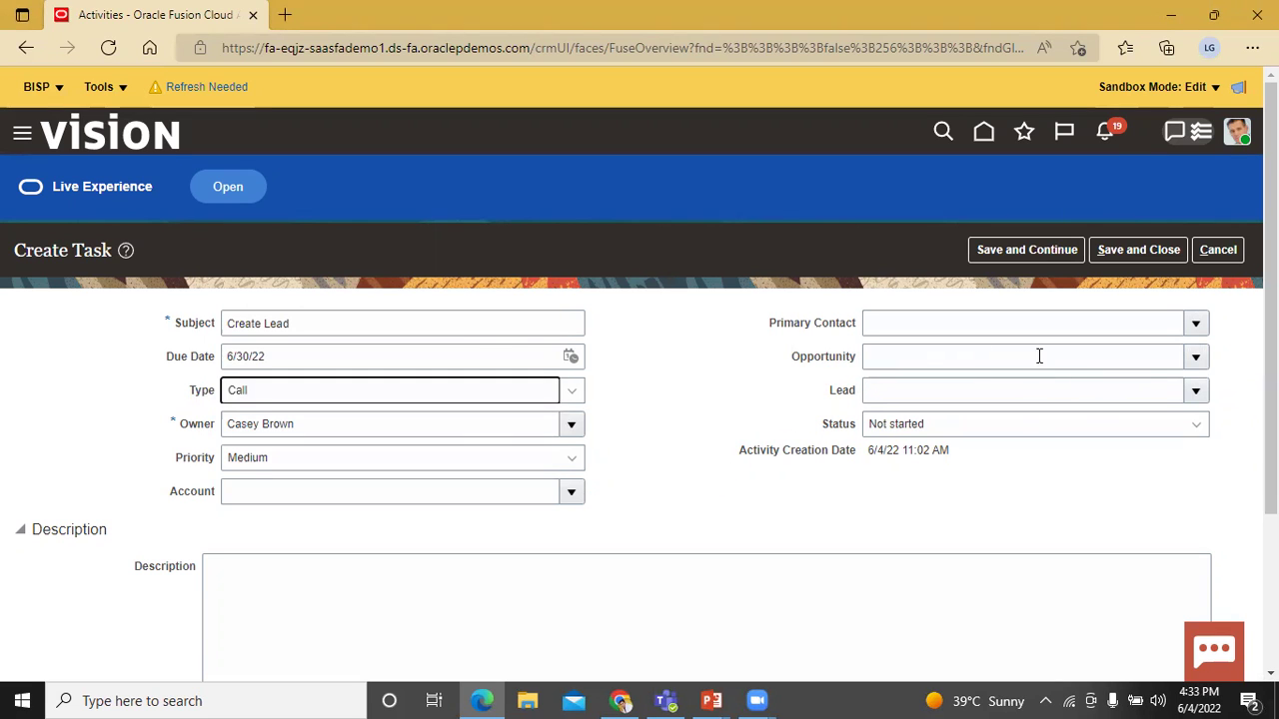
scroll(663, 393, down, 2)
scroll(620, 374, up, 2)
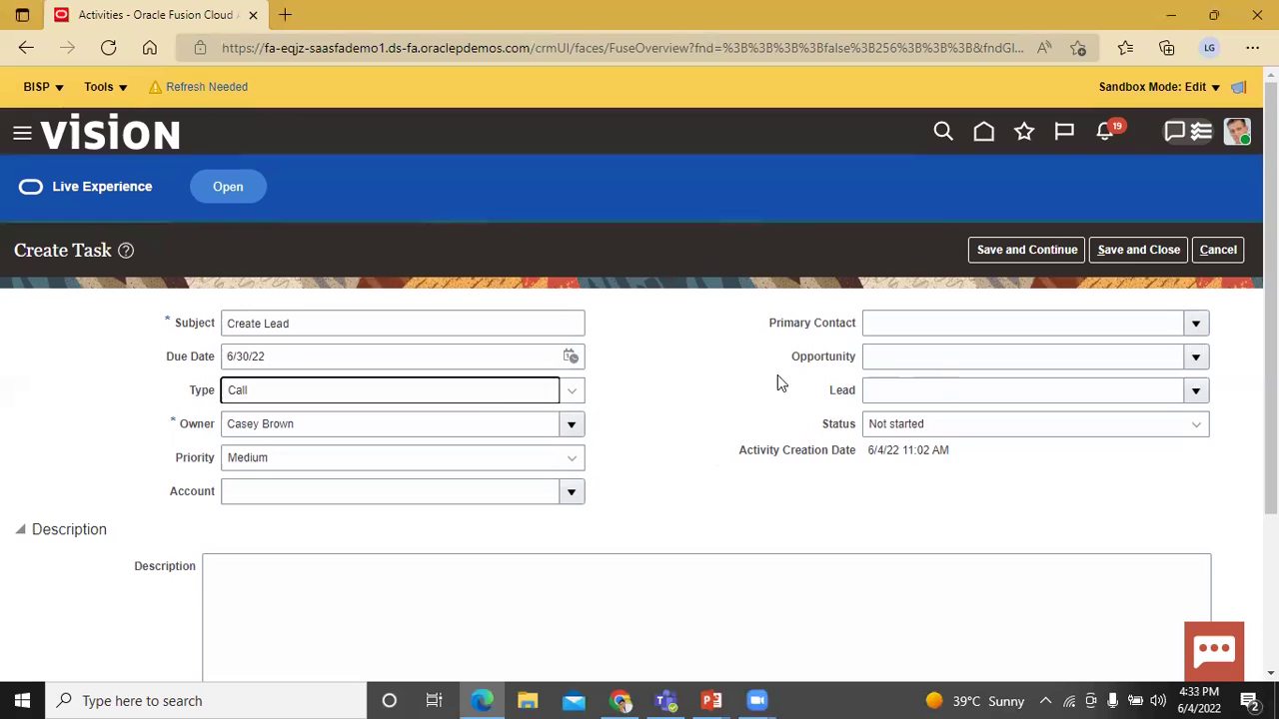
click(1131, 249)
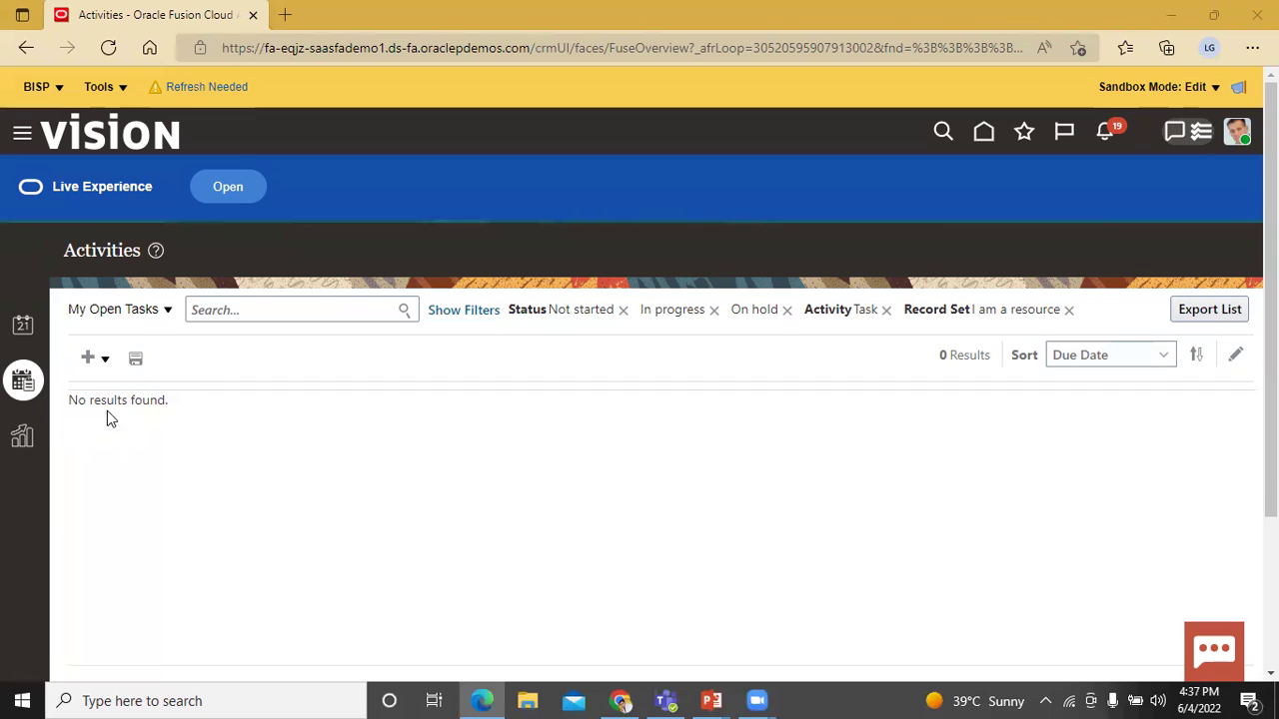
Find the Create Lead task by searching the activities for "crea", review its summary page and close it
click(265, 312)
text(crea)
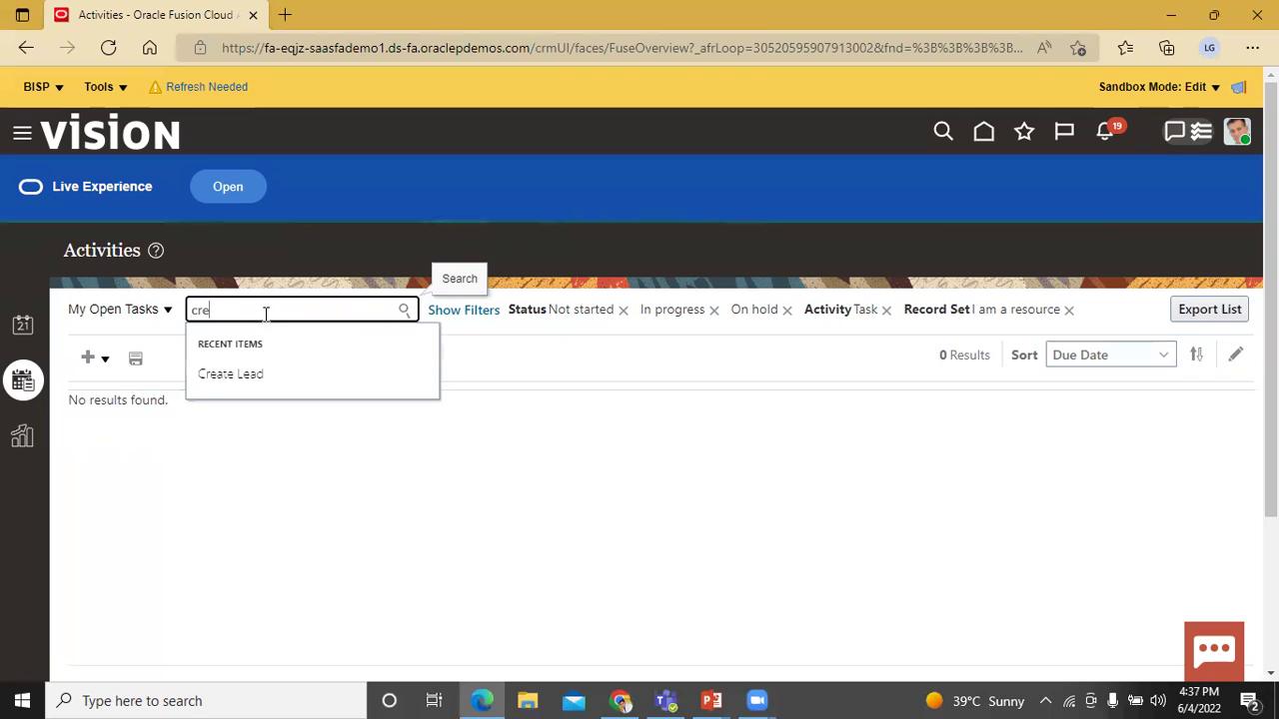
click(252, 378)
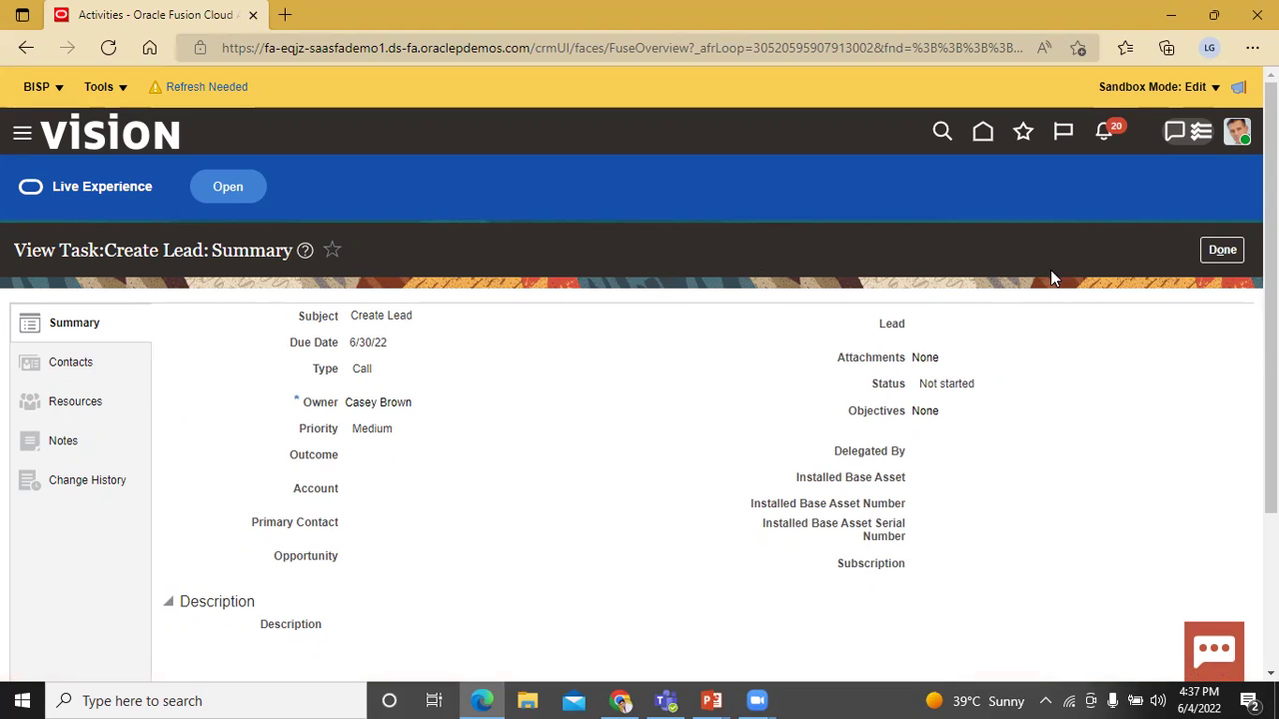
click(1222, 250)
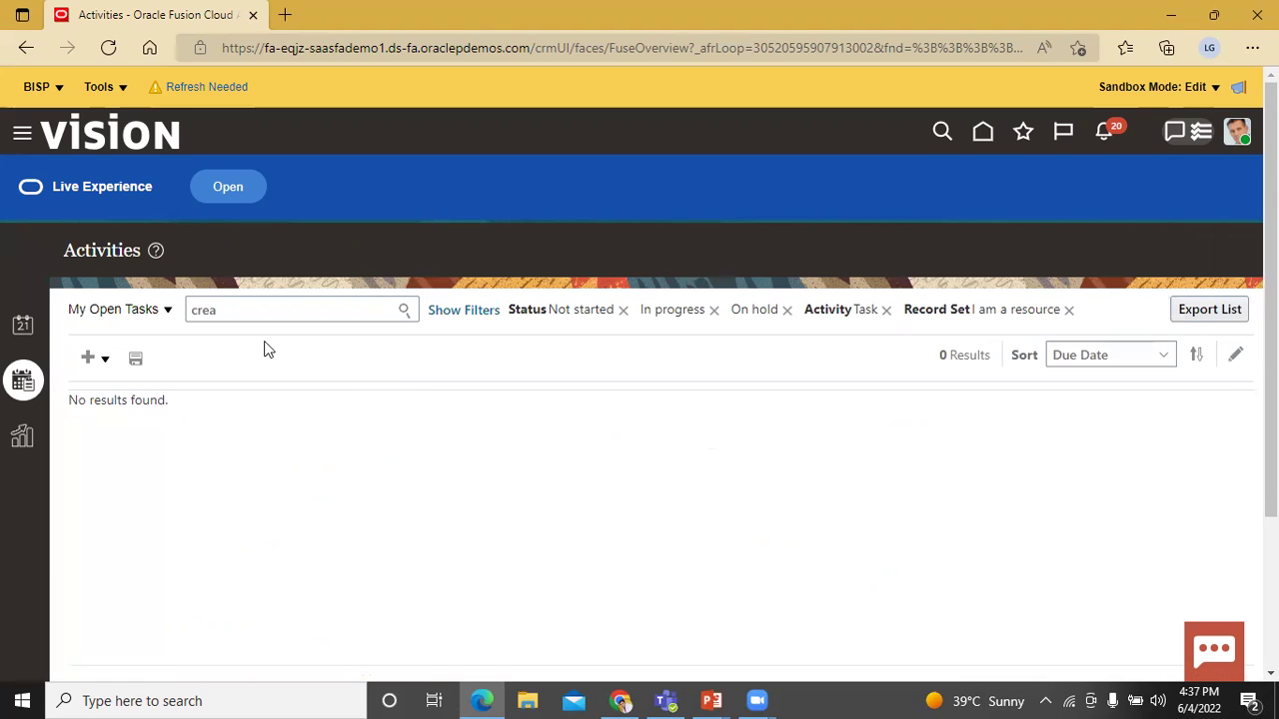
click(105, 360)
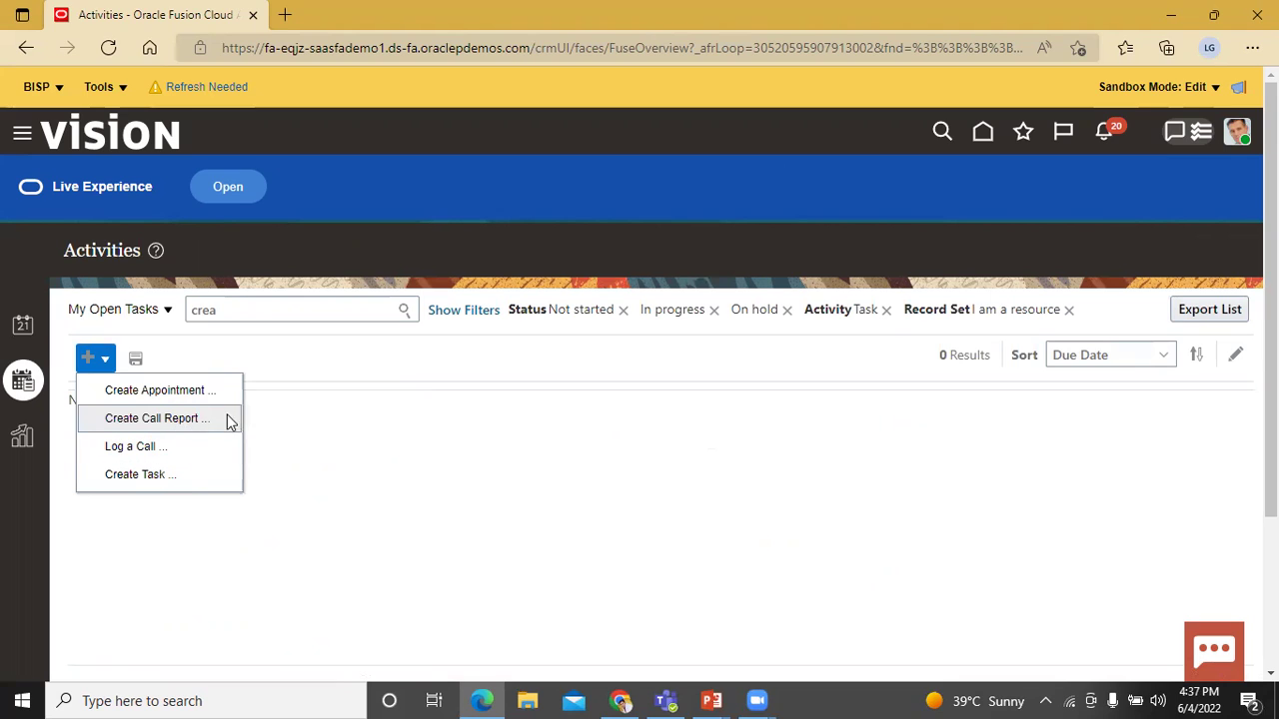
click(396, 470)
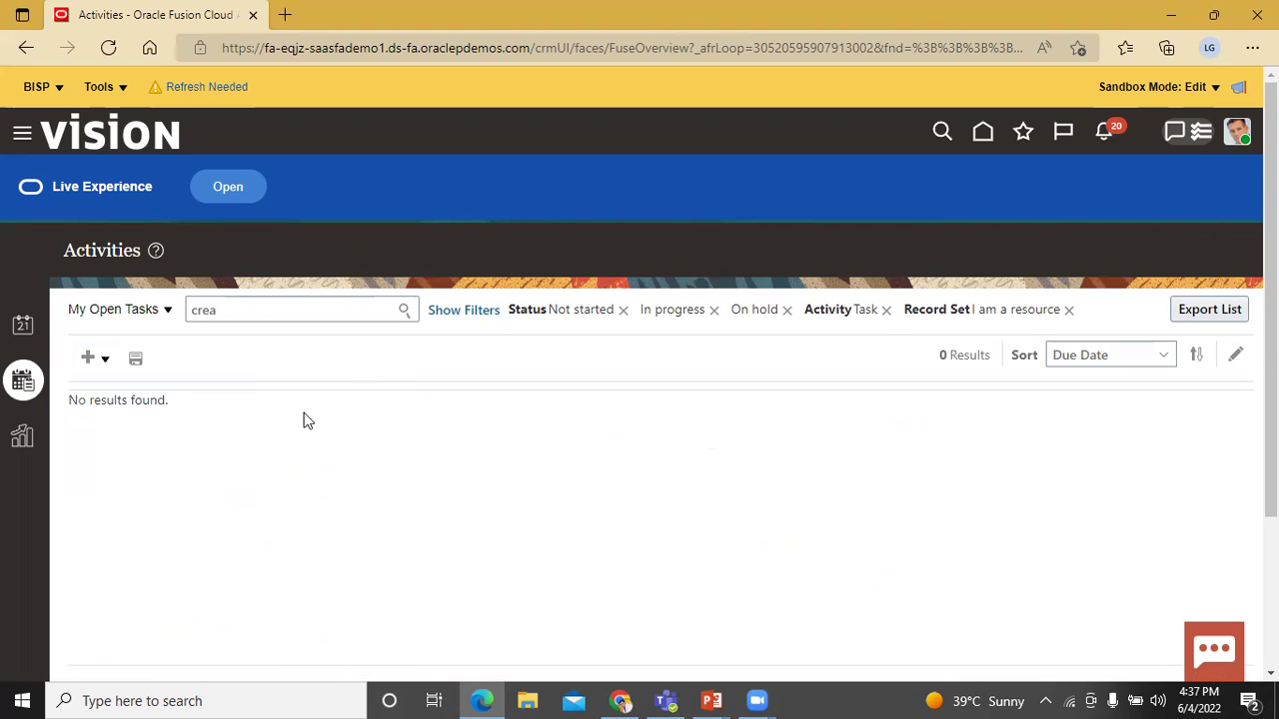
Go to the BISP sandbox's details page for publishing and refresh the sandbox from the mainline environment
click(59, 89)
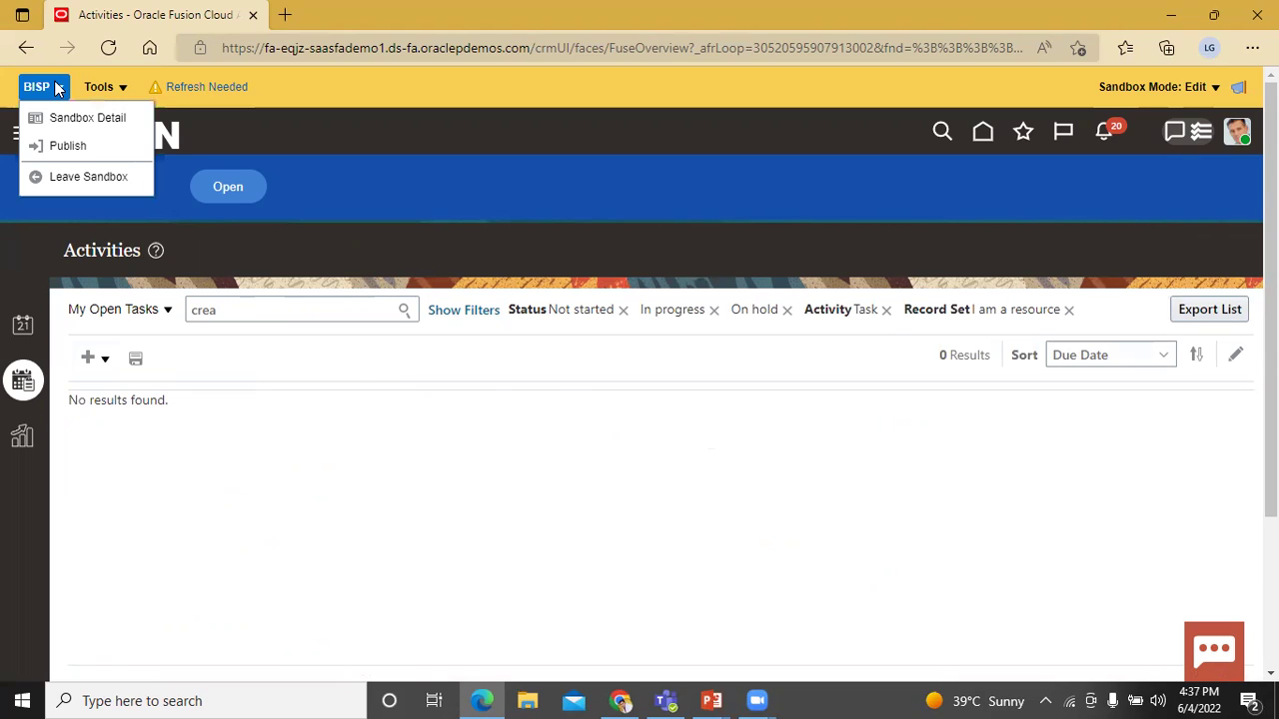
click(79, 146)
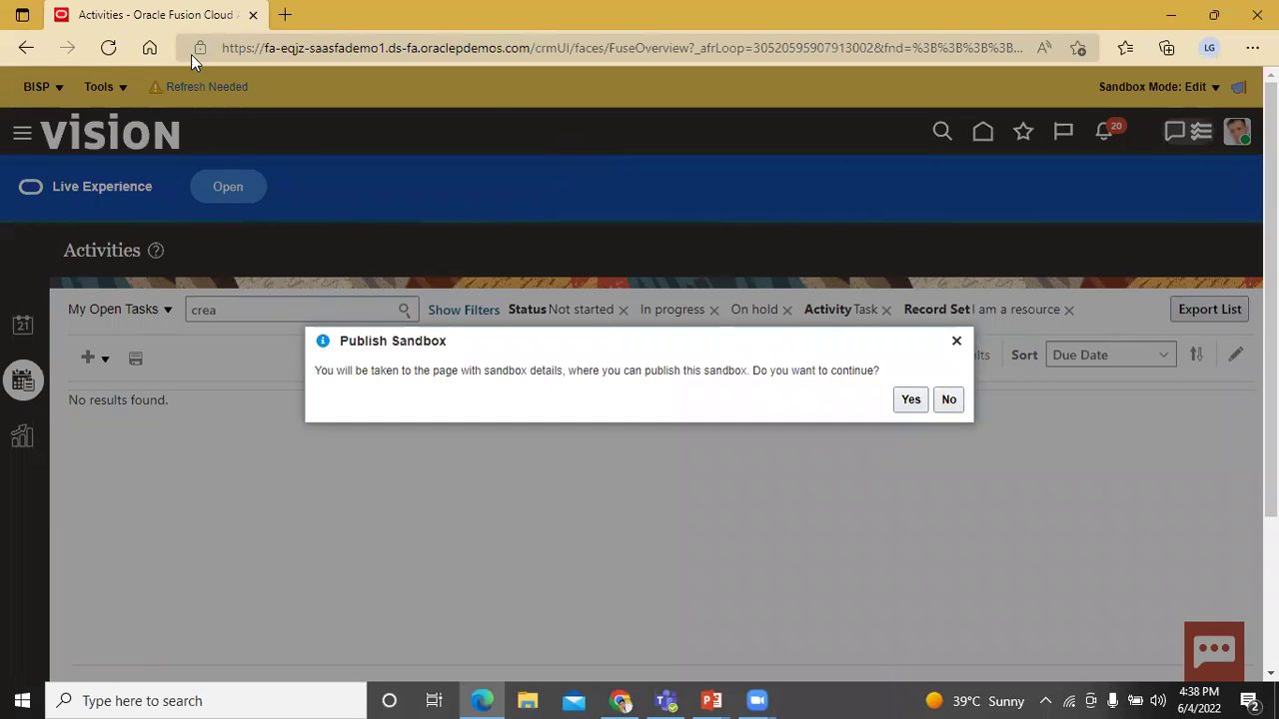
click(905, 400)
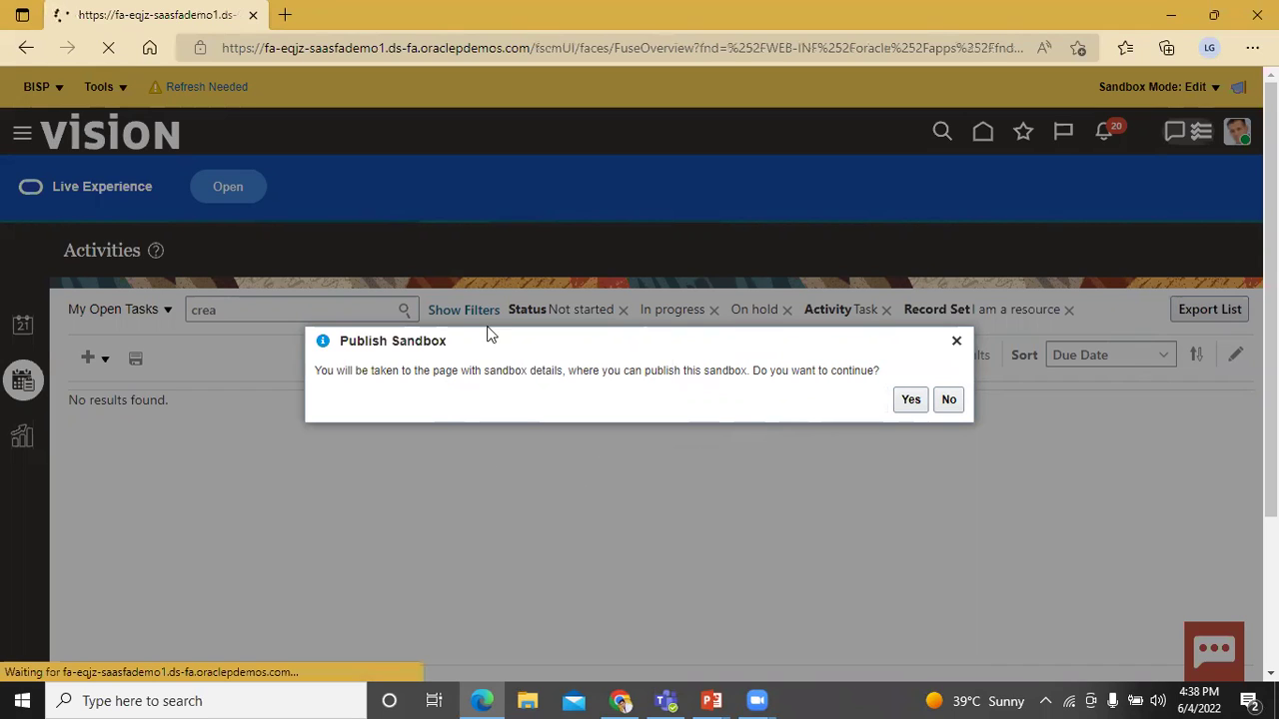
click(910, 401)
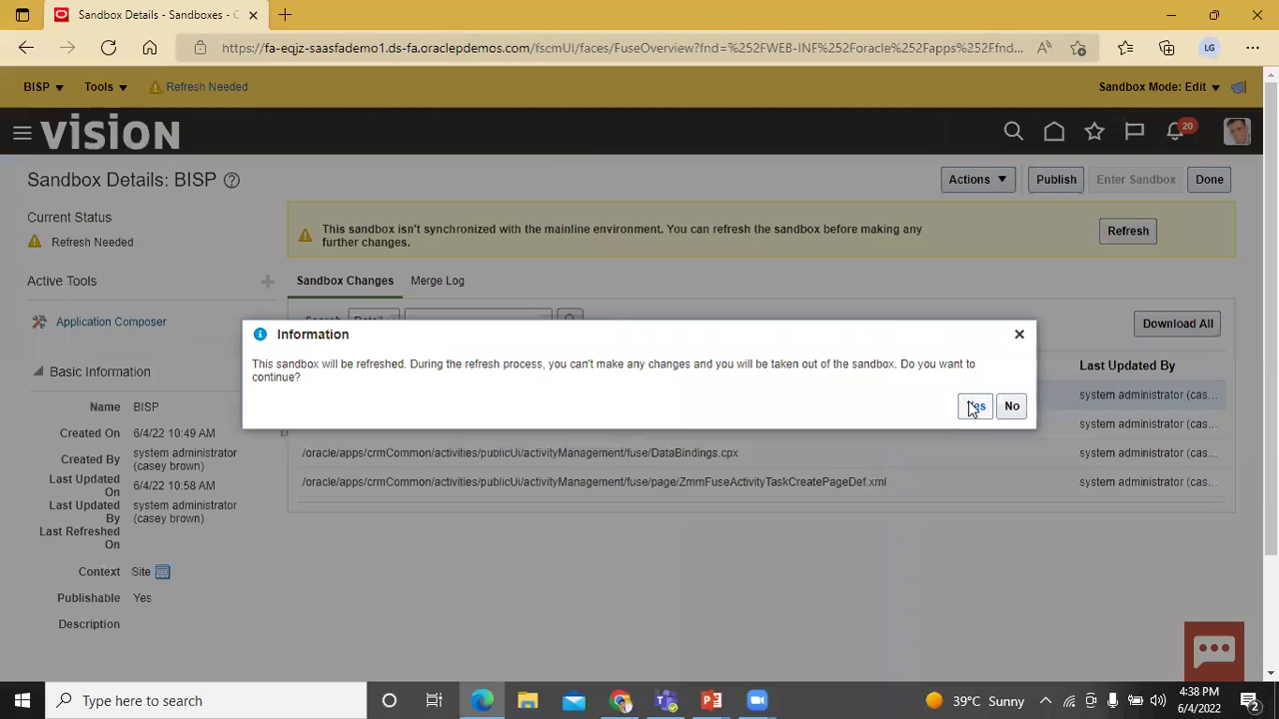
click(973, 405)
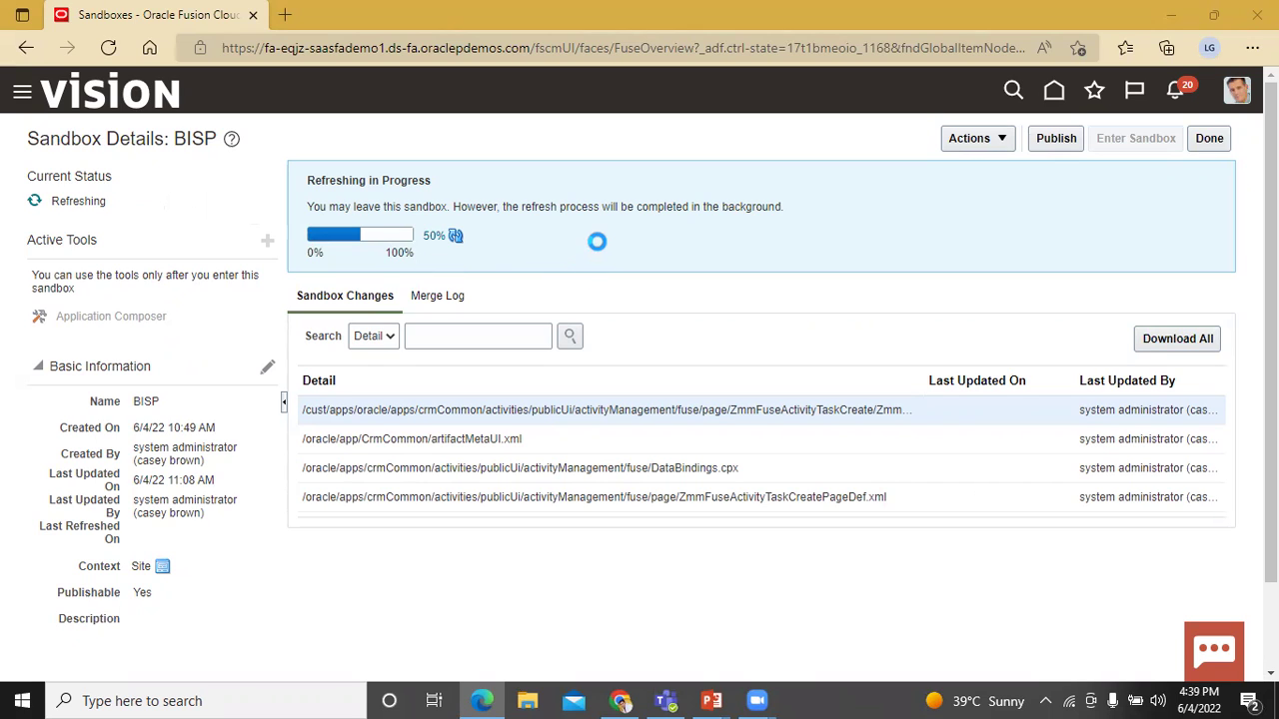
Try to publish the BISP sandbox from its details page and dismiss the warning
click(985, 140)
click(821, 142)
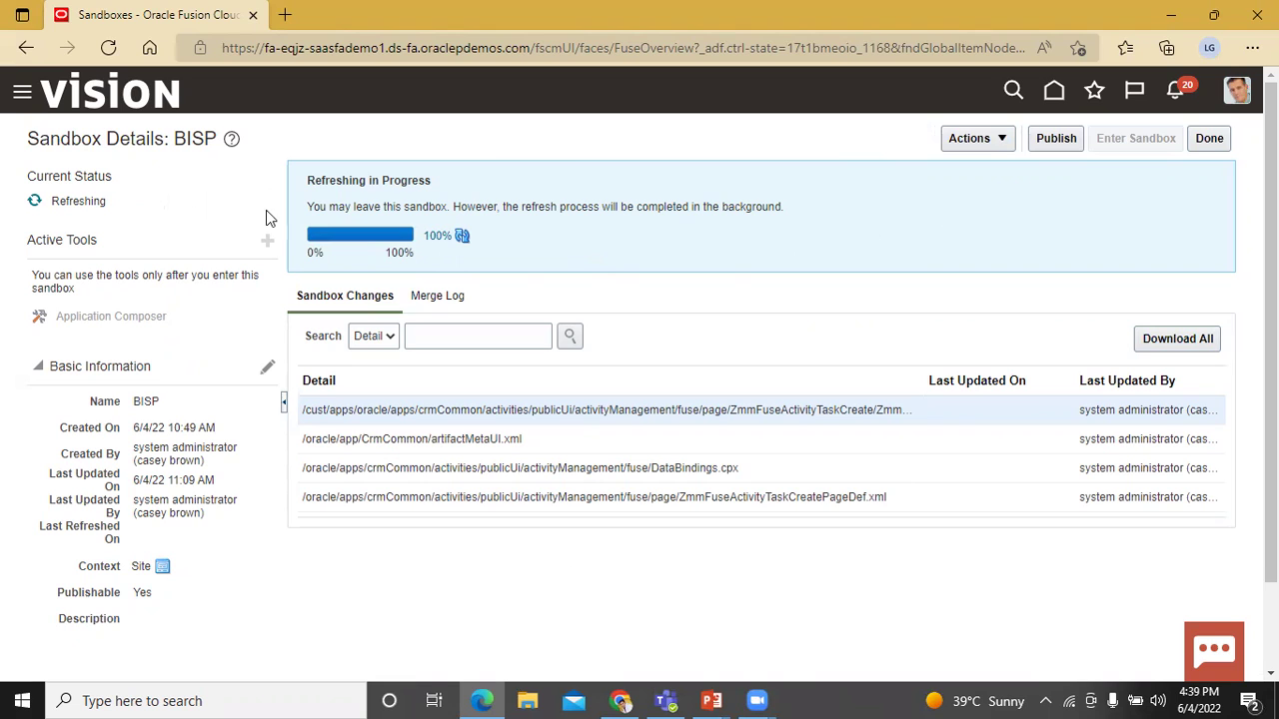
click(1056, 140)
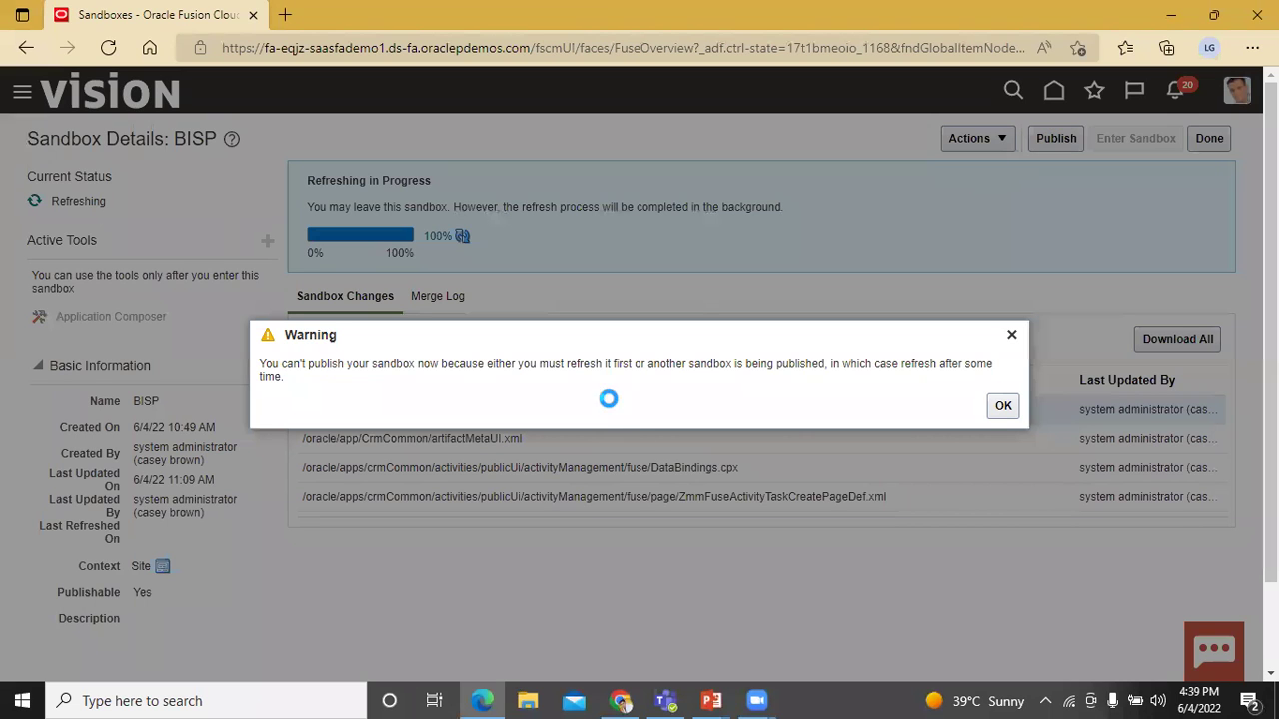
click(1005, 410)
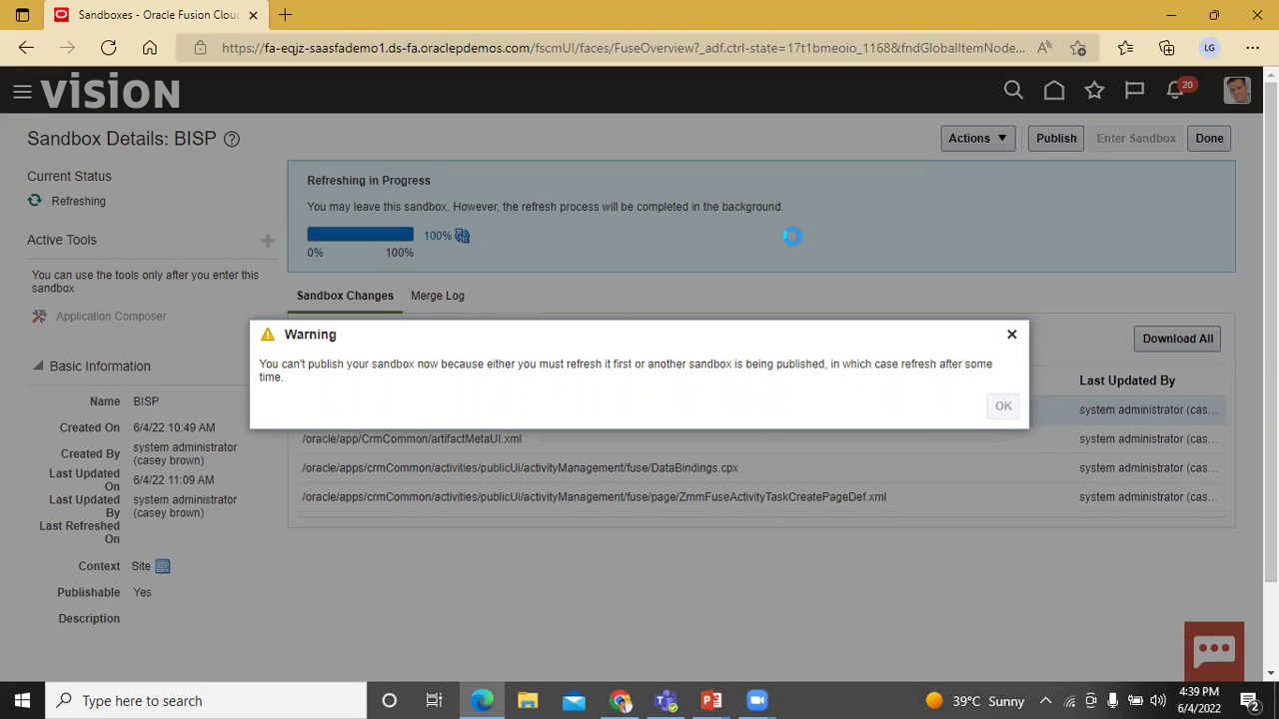